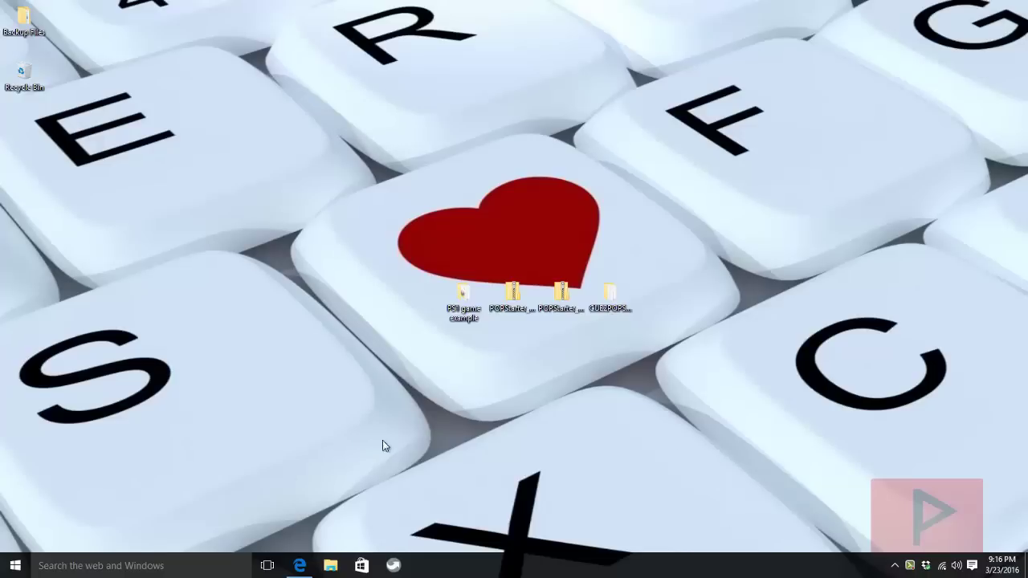
# Step: Open the PS2 POPS stuff forum thread and follow its USB device compatibility list link
pyautogui.click(299, 565)
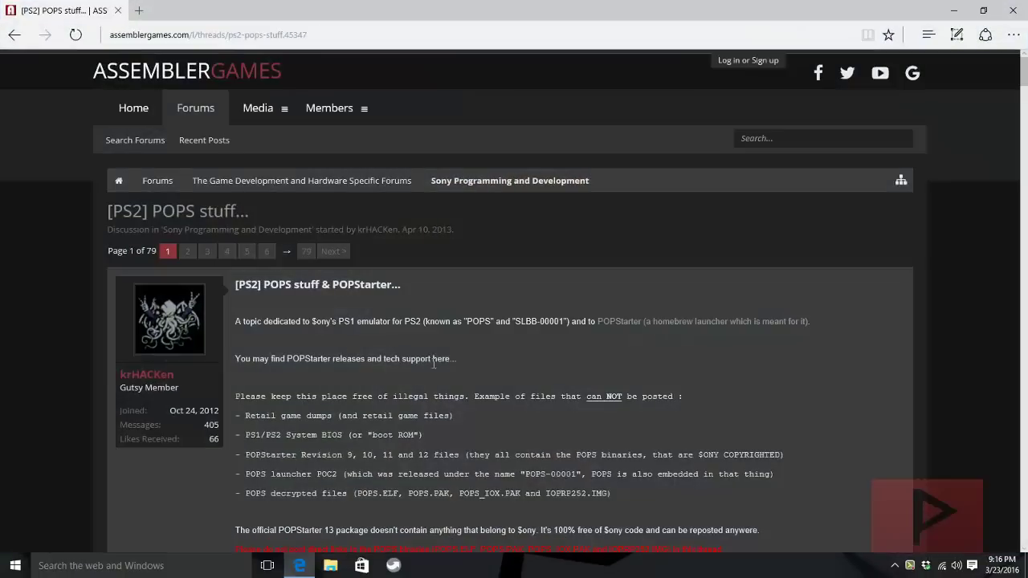
pyautogui.scroll(-3, 470, 352)
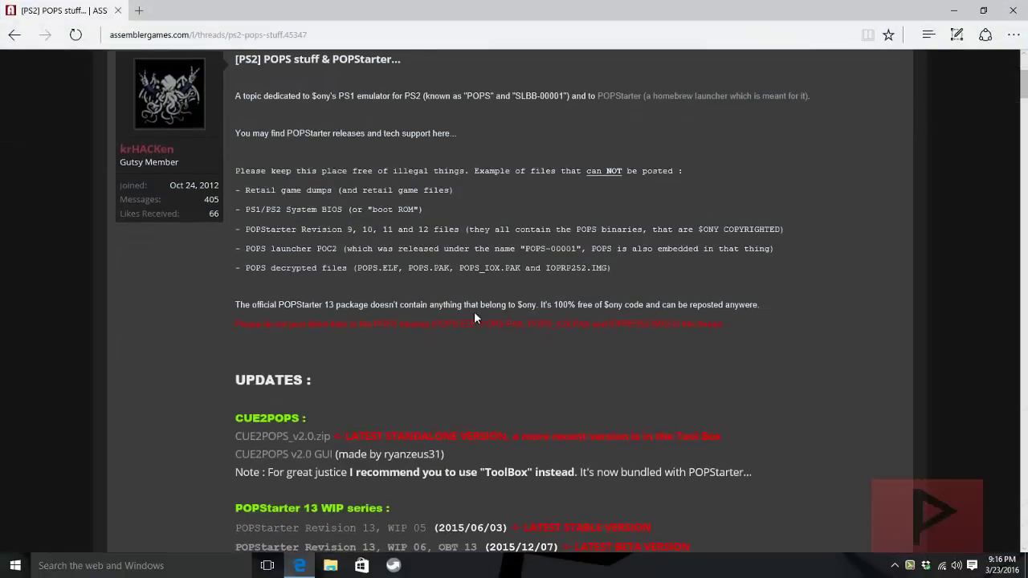
pyautogui.scroll(-3, 500, 295)
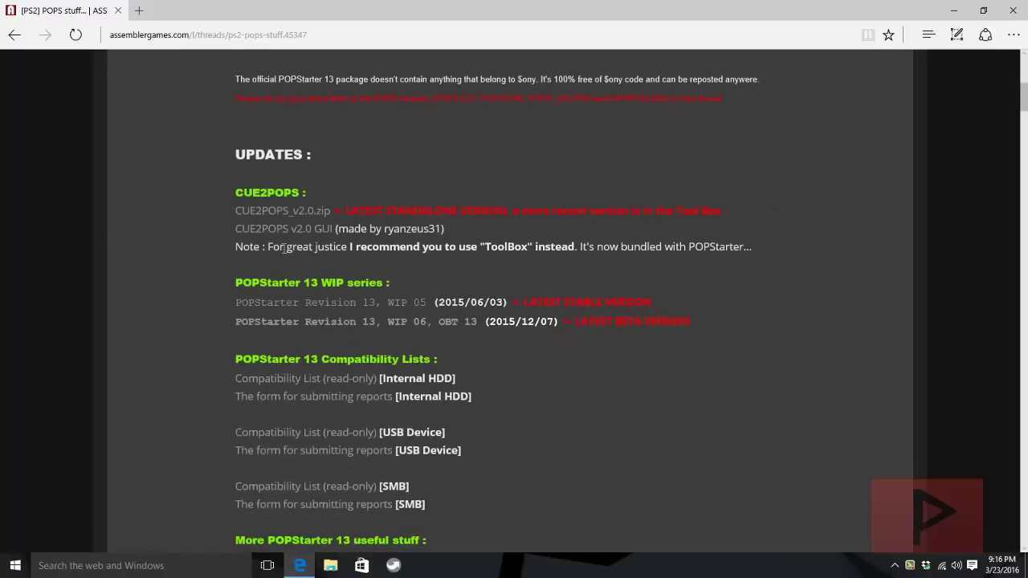
pyautogui.scroll(-1, 318, 237)
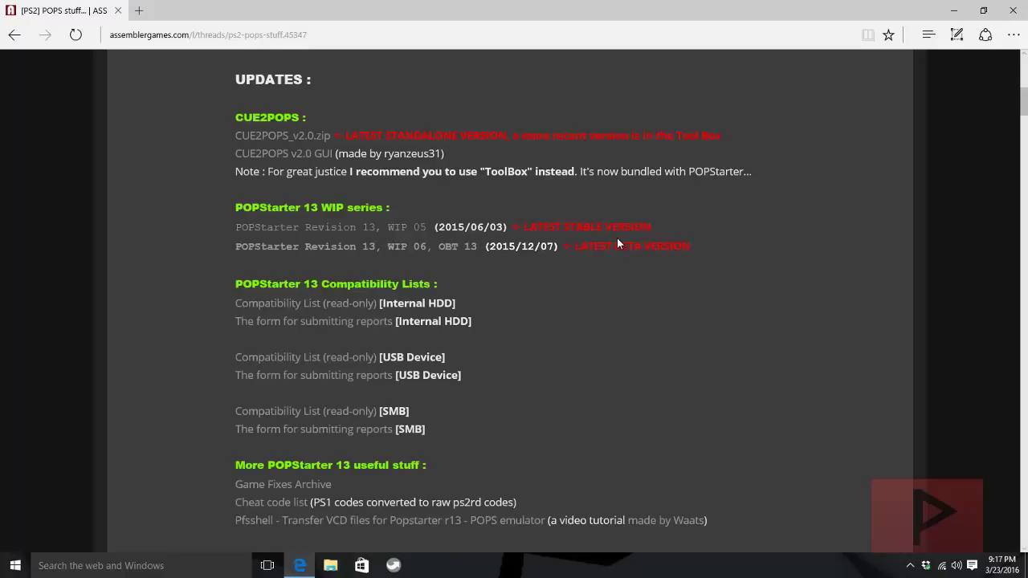
pyautogui.click(329, 357)
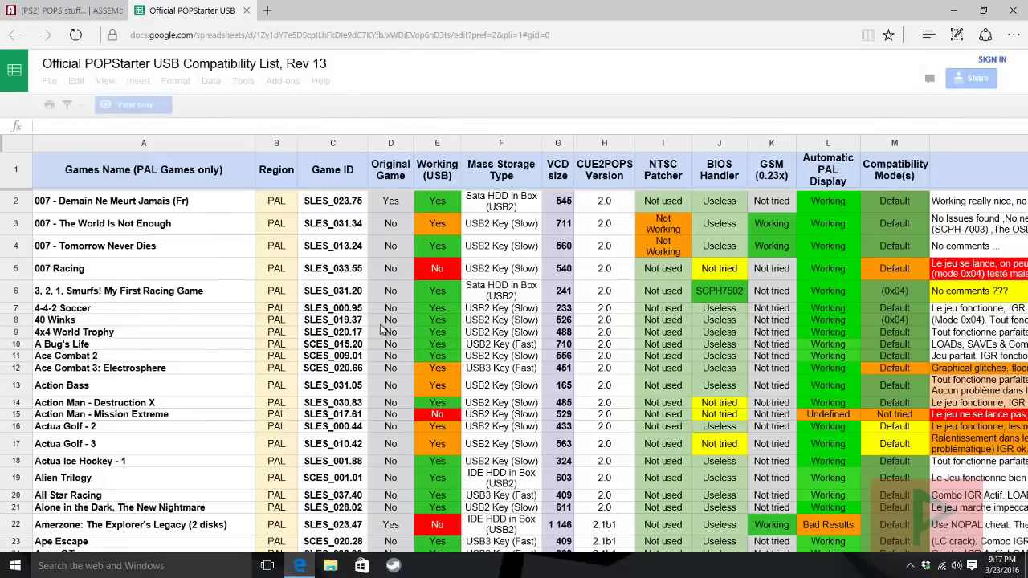
pyautogui.scroll(-3, 353, 357)
# Step: Back on the POPS thread, highlight the POPS.PAK mention in the rules and minimize Edge
pyautogui.click(68, 9)
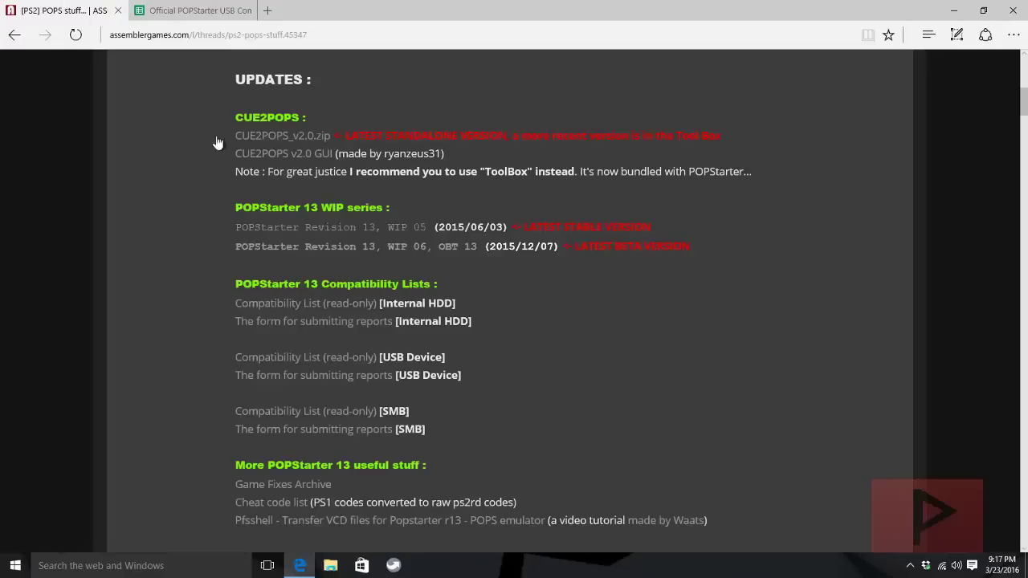
pyautogui.scroll(1, 412, 185)
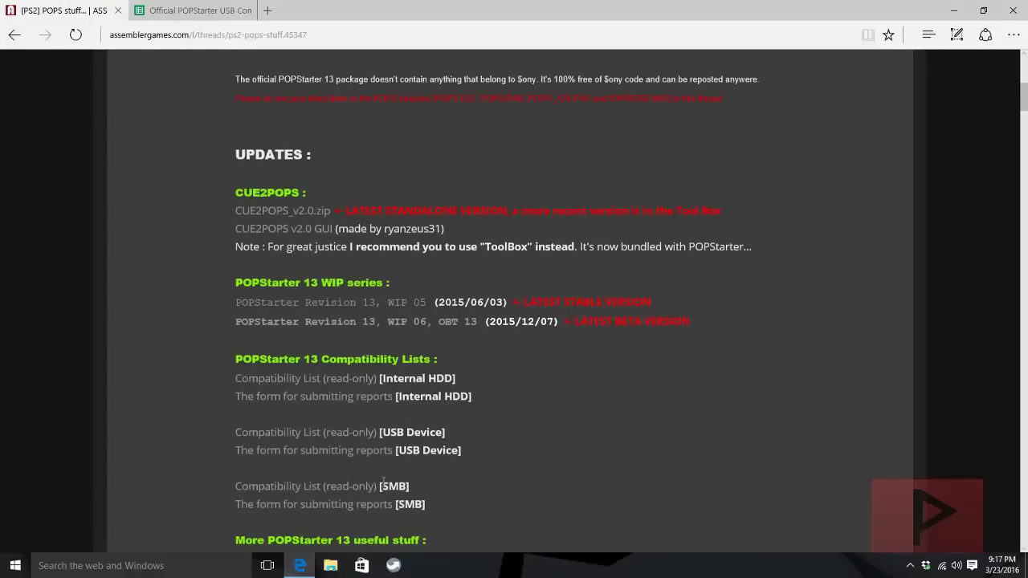
pyautogui.scroll(3, 634, 441)
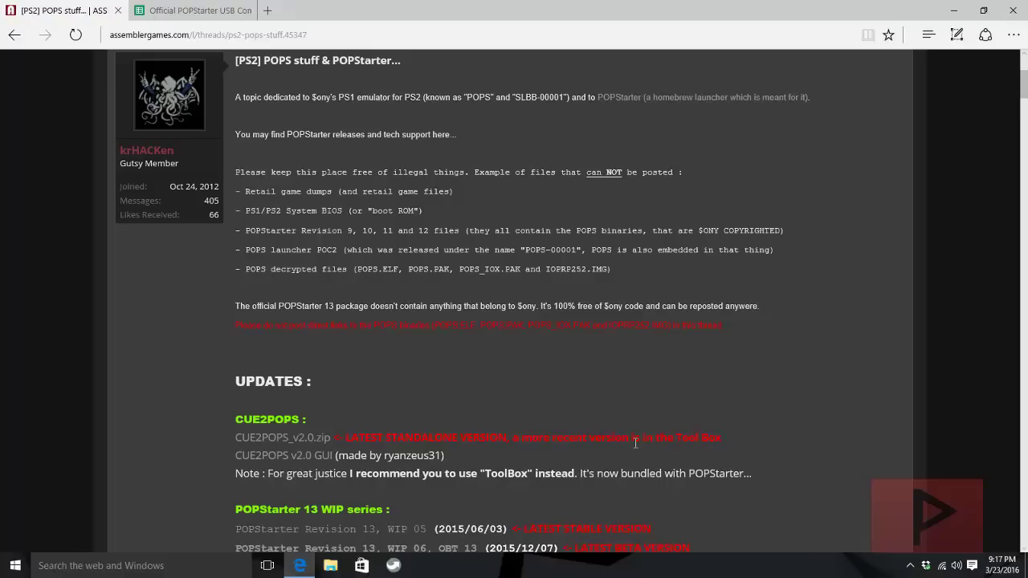
pyautogui.moveTo(403, 275); pyautogui.dragTo(440, 281)
pyautogui.click(953, 10)
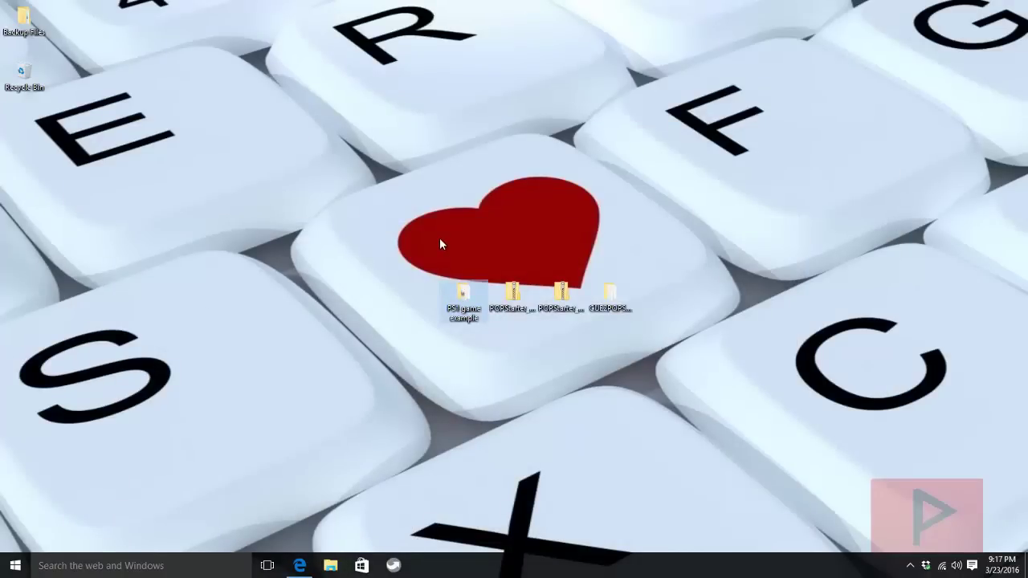
pyautogui.doubleClick(465, 299)
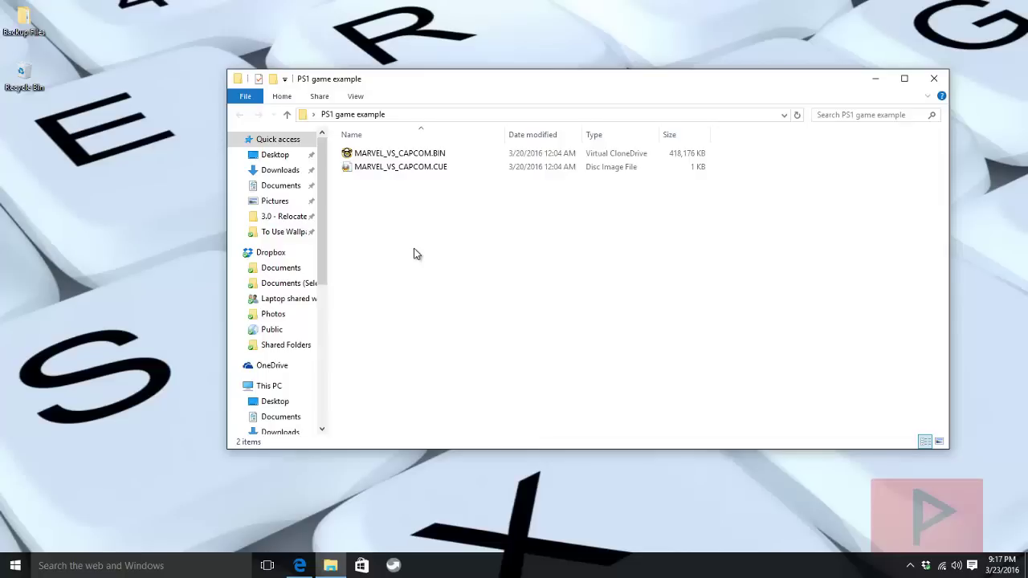
pyautogui.click(937, 78)
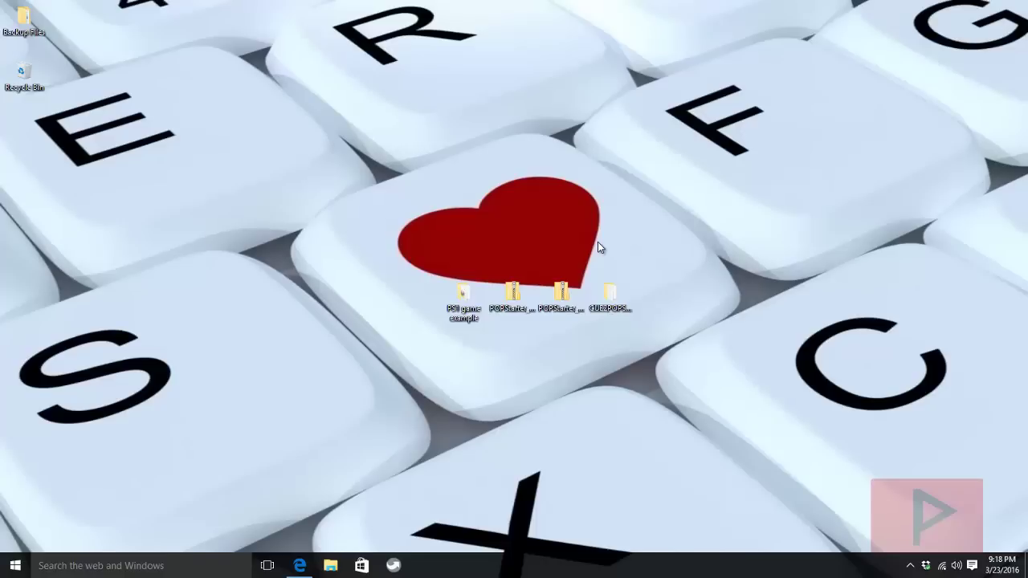
# Step: Open POPSTARTER (F:) > POPS in a new Explorer window and narrow it beside the desktop icons
pyautogui.press('super+e')
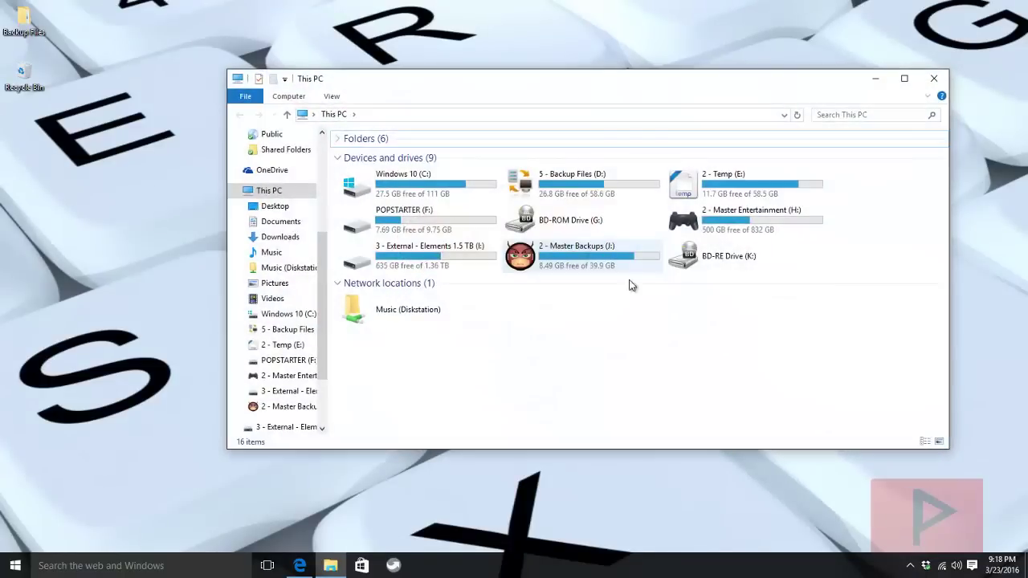
pyautogui.doubleClick(450, 226)
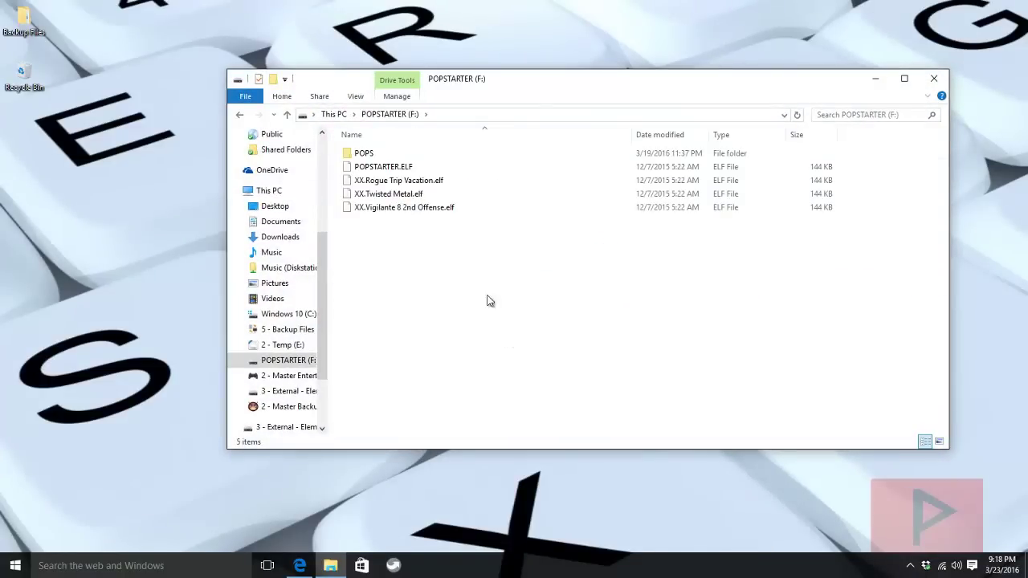
pyautogui.click(381, 159)
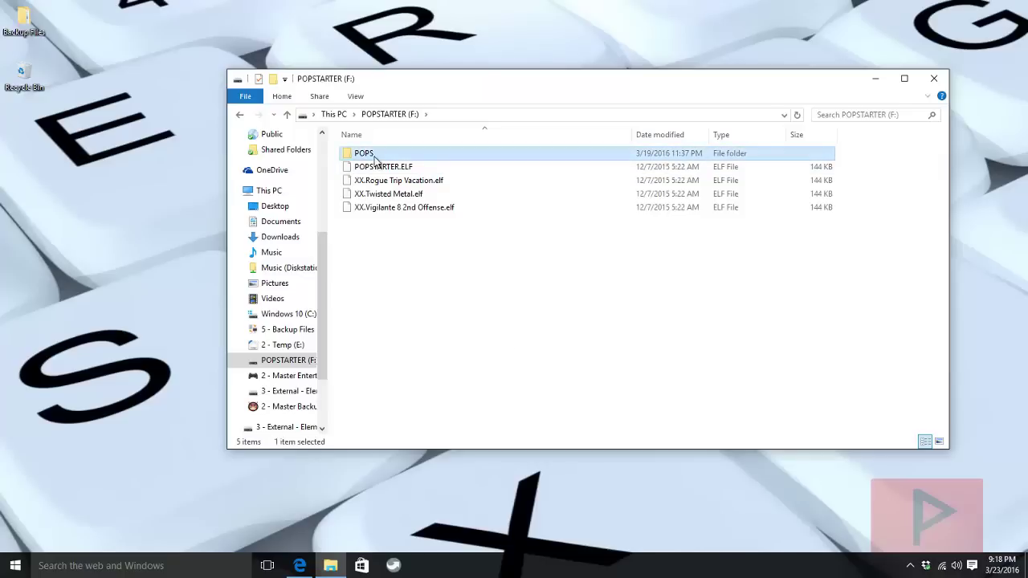
pyautogui.doubleClick(384, 155)
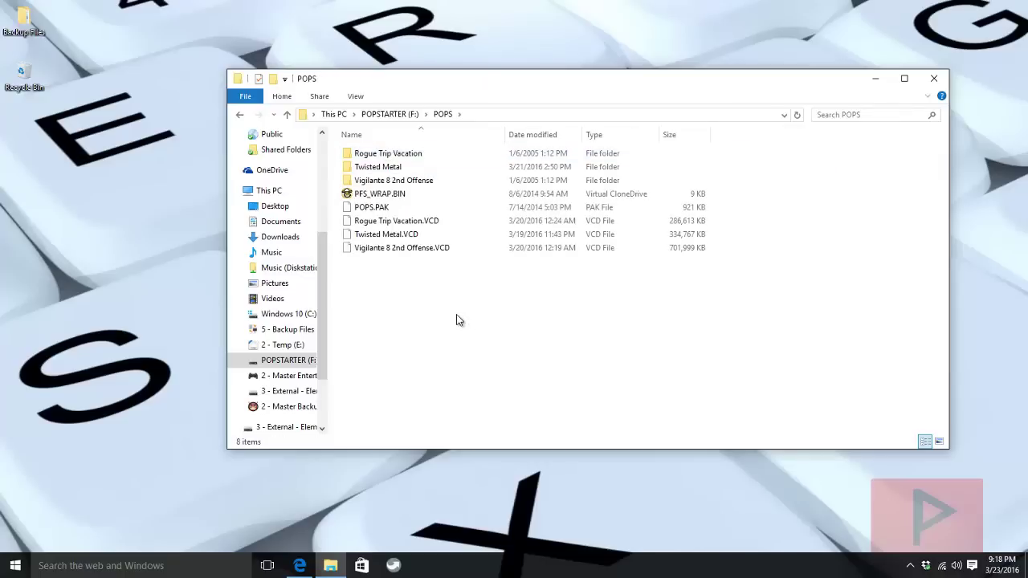
pyautogui.moveTo(514, 91); pyautogui.dragTo(480, 104)
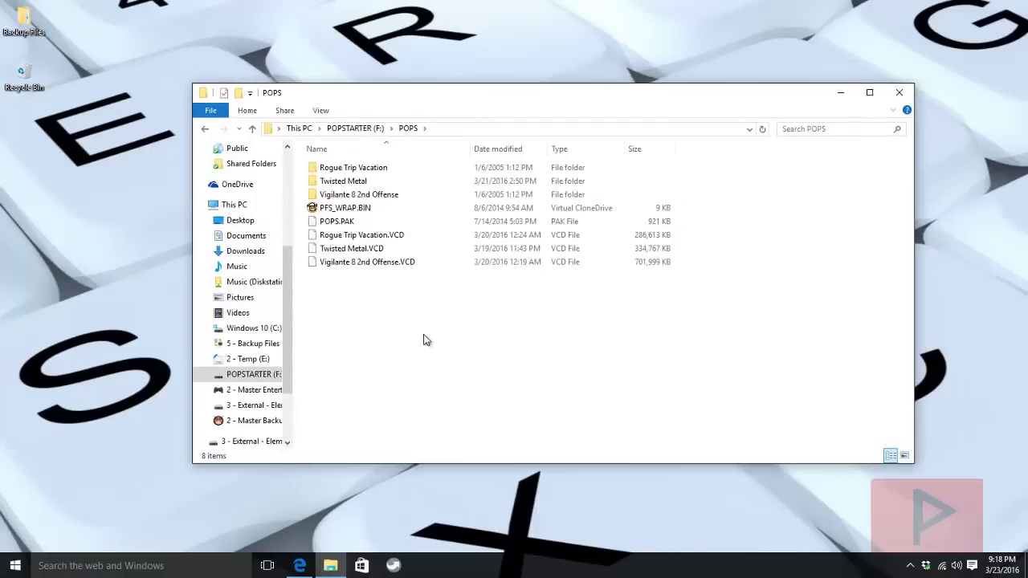
pyautogui.click(360, 182)
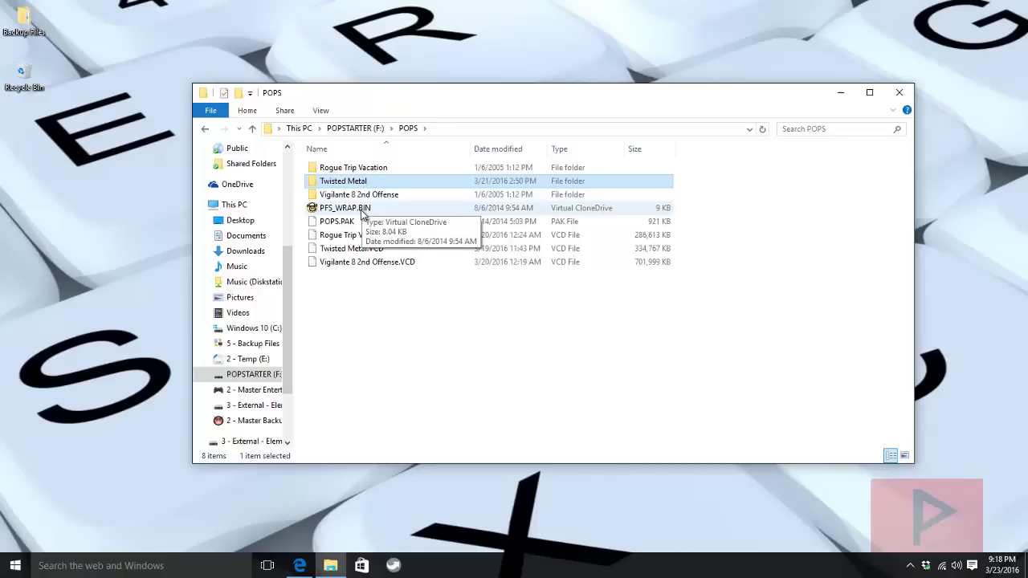
pyautogui.click(361, 210)
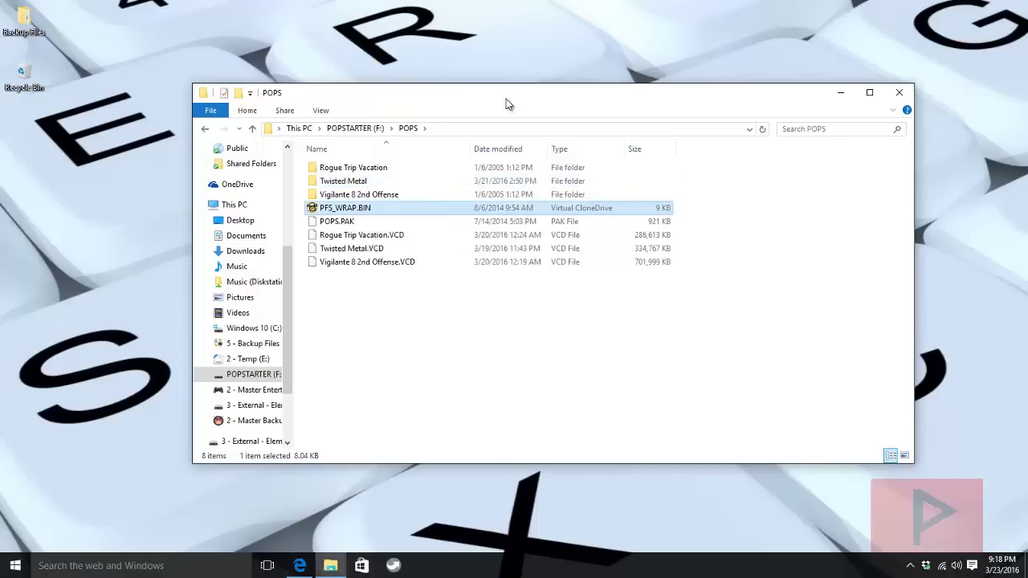
pyautogui.moveTo(918, 339); pyautogui.dragTo(659, 373)
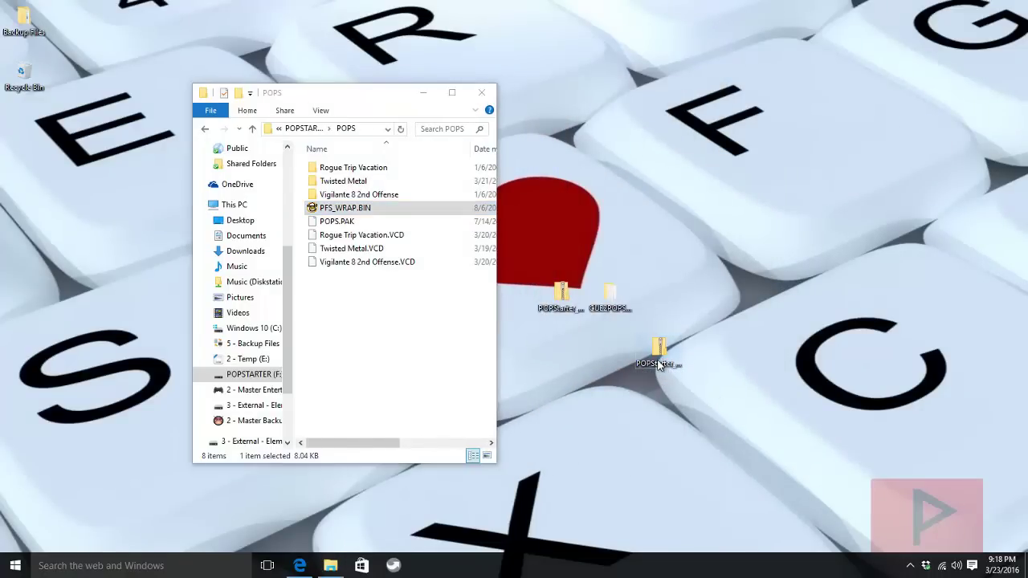
# Step: Copy PFS_WRAP.BIN from the POPStarter r13 WIP 05 archive into POPS, replacing the old one
pyautogui.doubleClick(658, 355)
pyautogui.moveTo(417, 119); pyautogui.dragTo(779, 130)
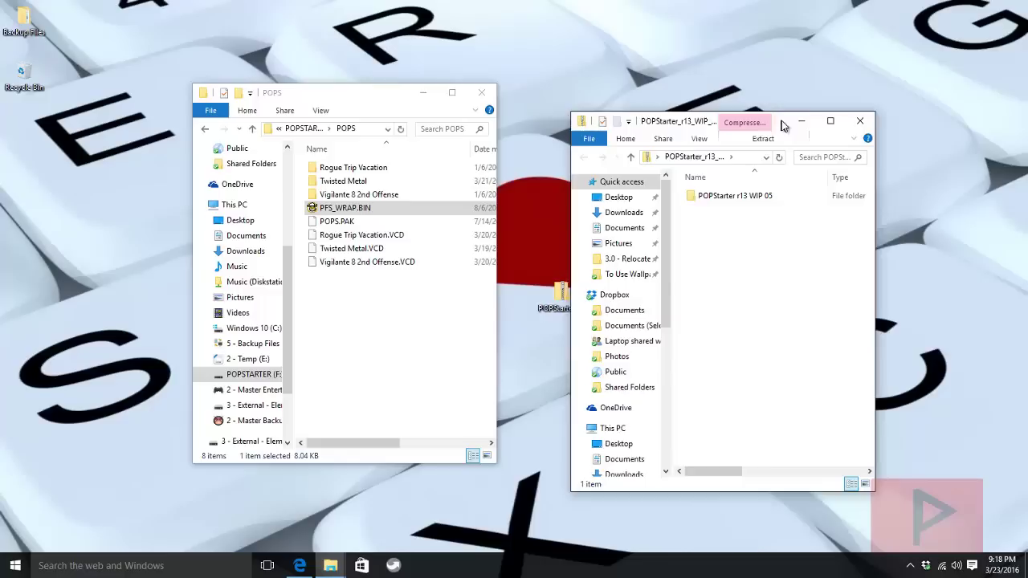
pyautogui.doubleClick(763, 198)
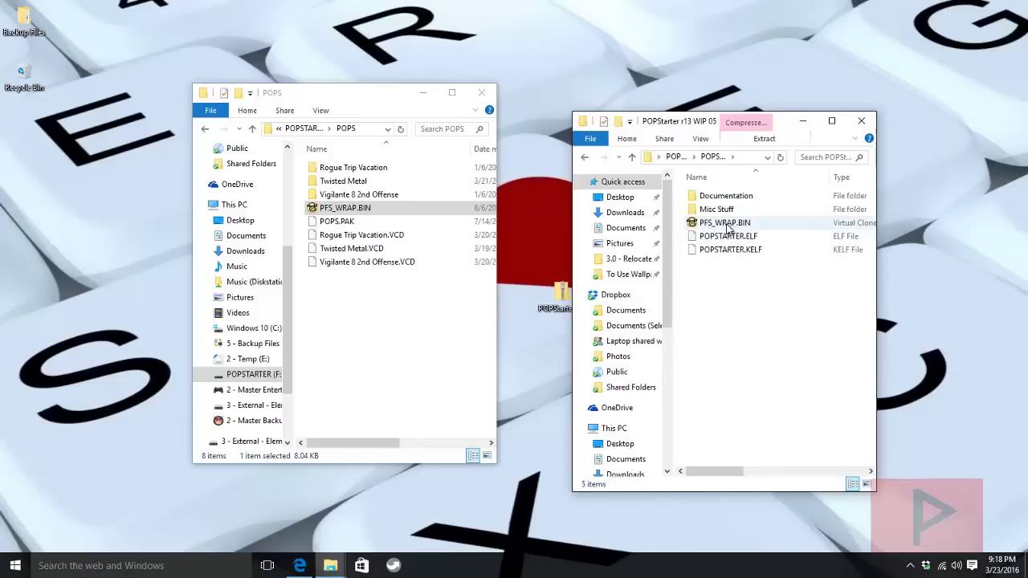
pyautogui.moveTo(727, 227); pyautogui.dragTo(337, 358)
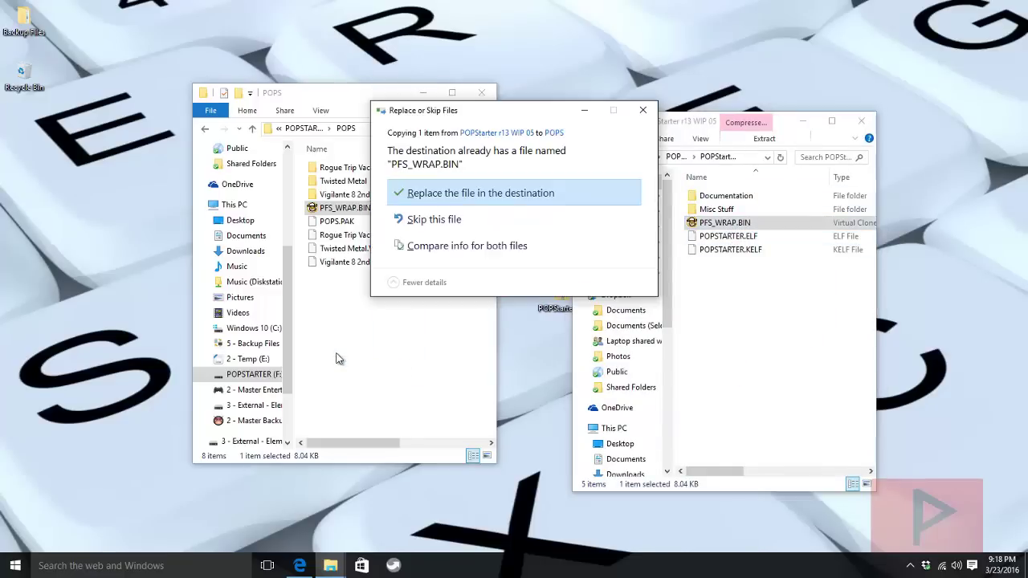
pyautogui.click(470, 190)
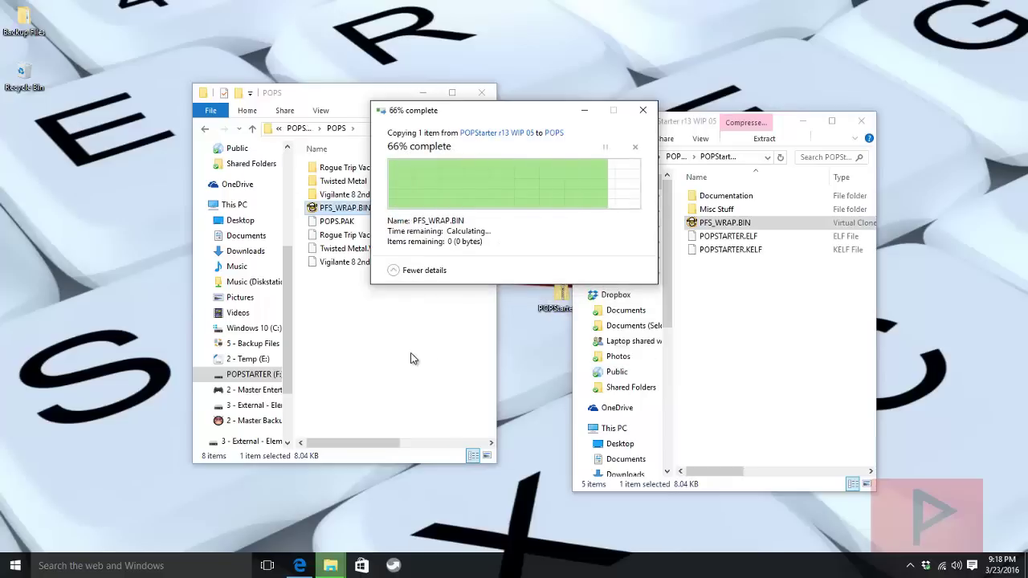
pyautogui.click(861, 120)
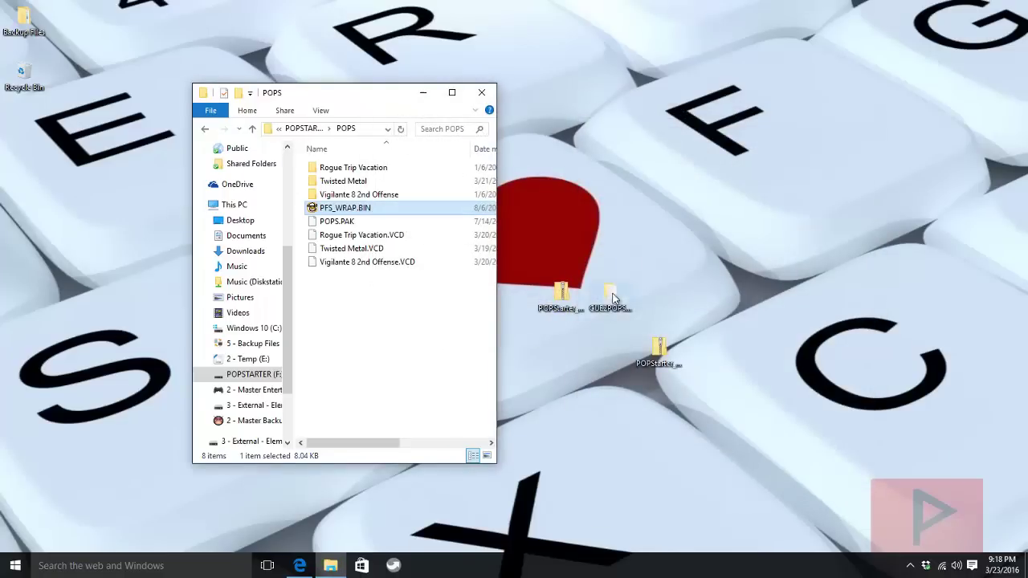
# Step: Copy POPSTARTER.ELF from the WIP 06 archive to the F: drive root, replacing it, then reopen POPS
pyautogui.doubleClick(562, 297)
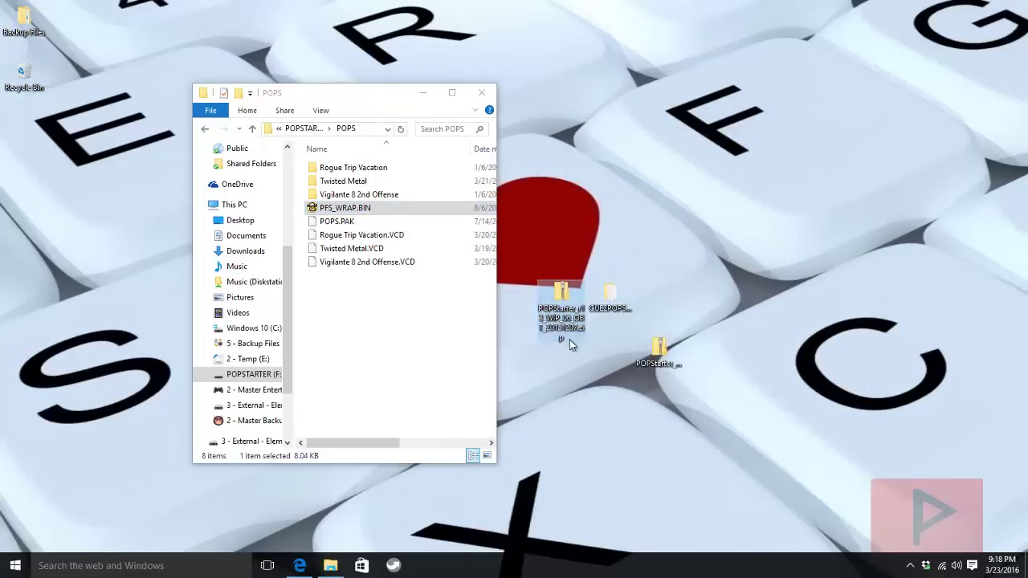
pyautogui.doubleClick(722, 196)
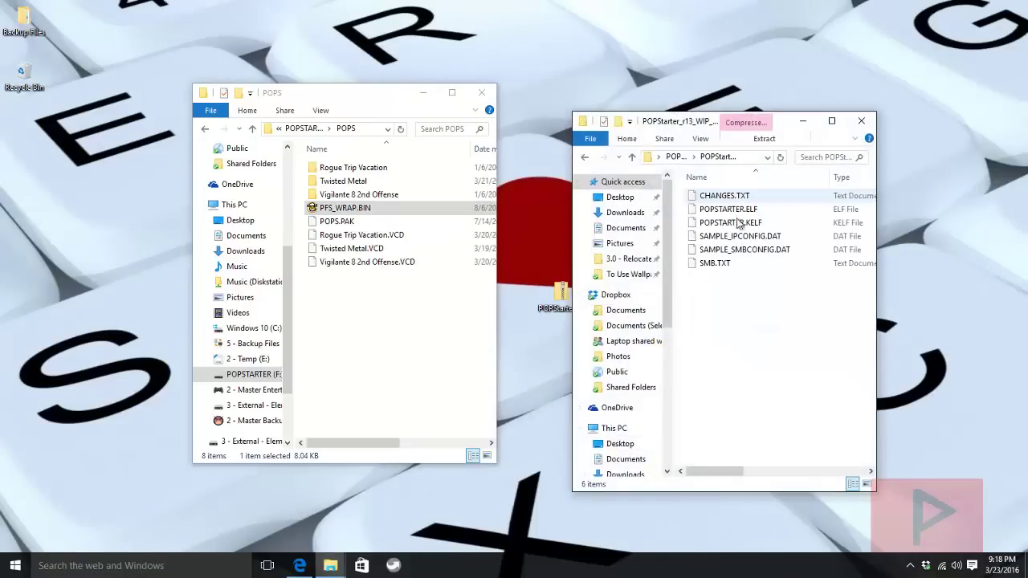
pyautogui.click(740, 210)
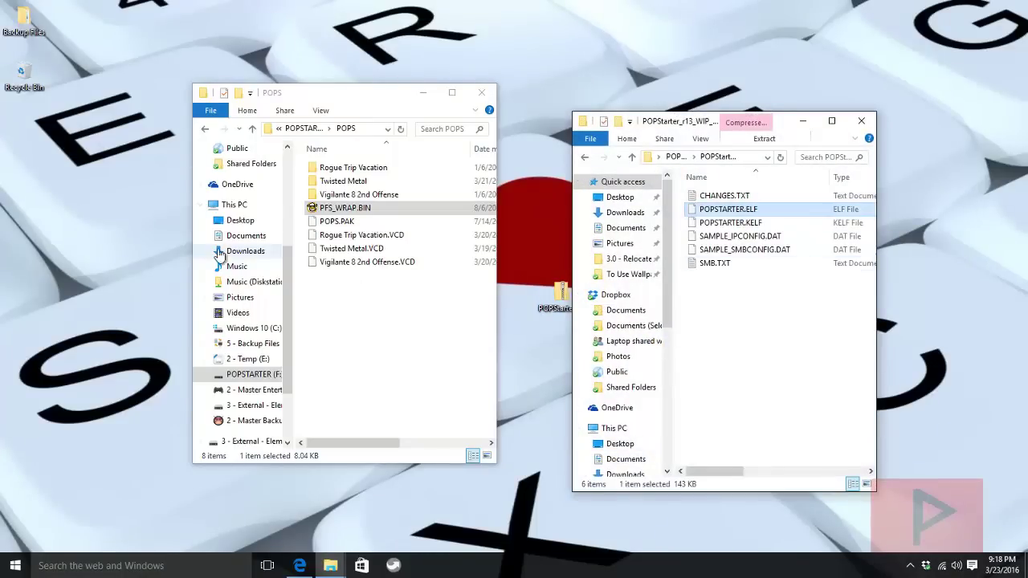
pyautogui.click(206, 128)
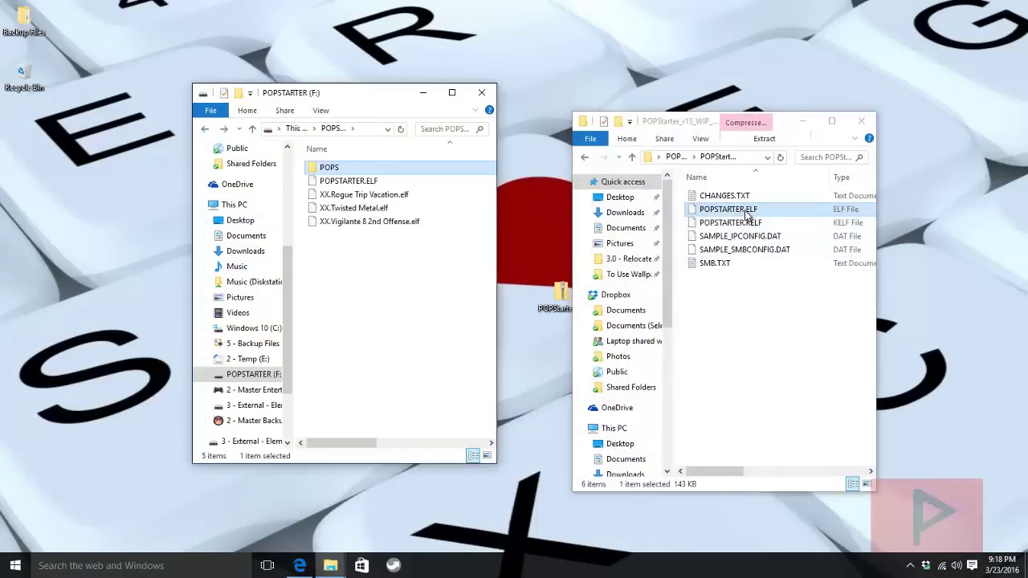
pyautogui.moveTo(747, 213); pyautogui.dragTo(396, 301)
pyautogui.click(546, 195)
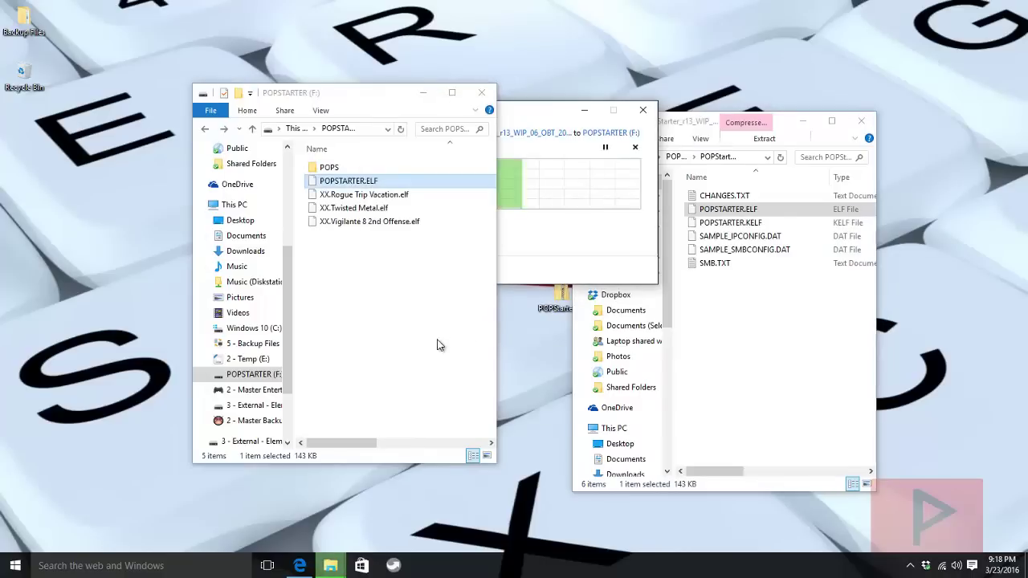
pyautogui.doubleClick(325, 167)
pyautogui.click(359, 223)
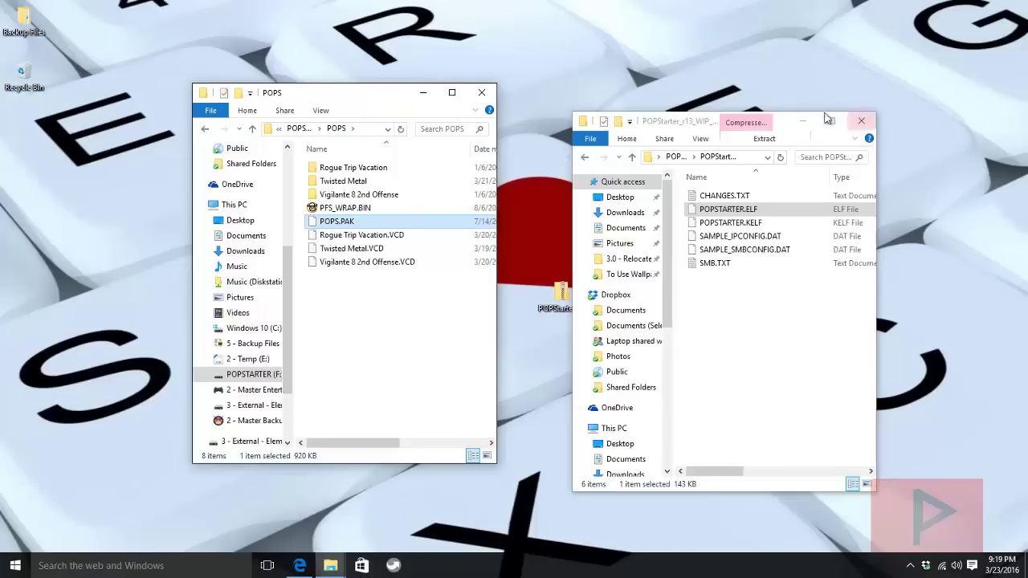
# Step: Review the POPS folder's VCDs, PFS_WRAP.BIN and POPS.PAK full-screen, then open the desktop CUE2POPS_v2.0 folder
pyautogui.click(861, 120)
pyautogui.click(452, 93)
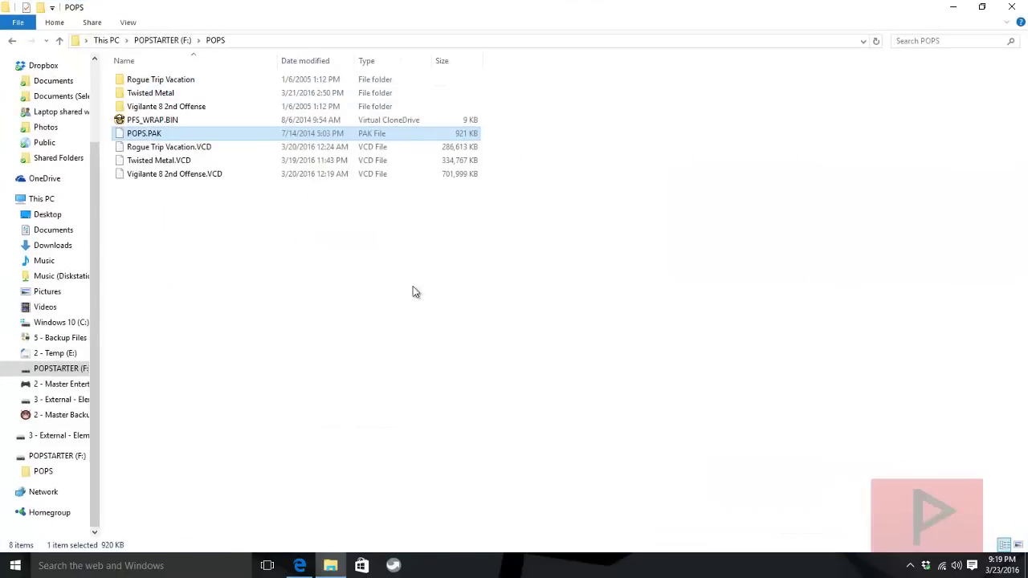
pyautogui.moveTo(186, 197); pyautogui.dragTo(174, 150)
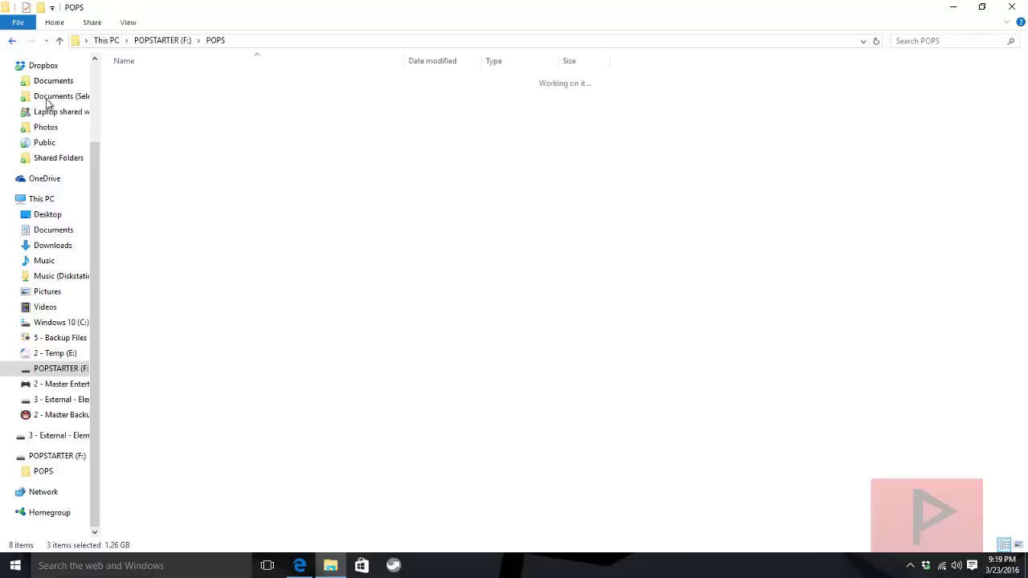
pyautogui.press('BackSpace')
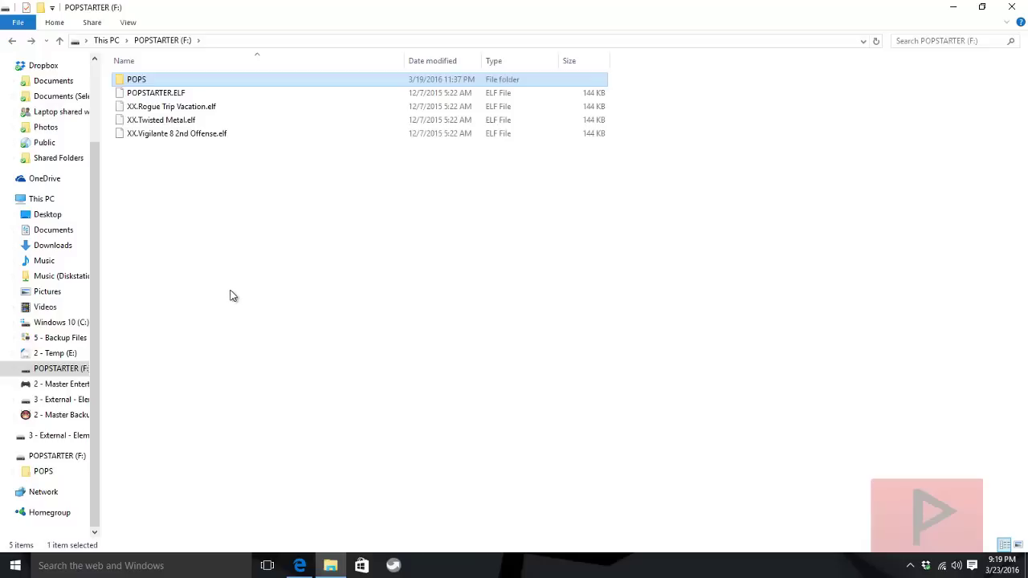
pyautogui.doubleClick(184, 80)
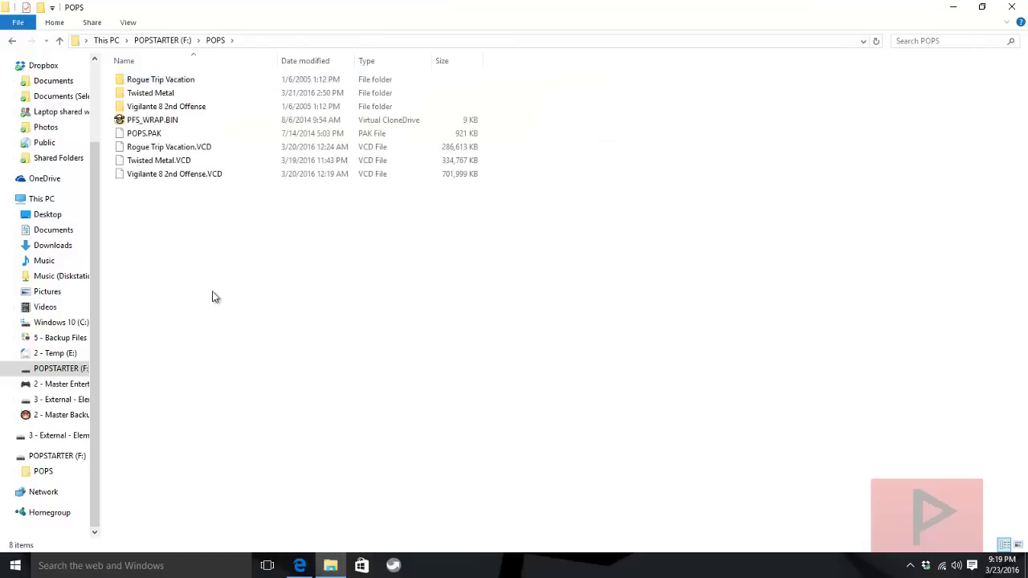
pyautogui.click(168, 121)
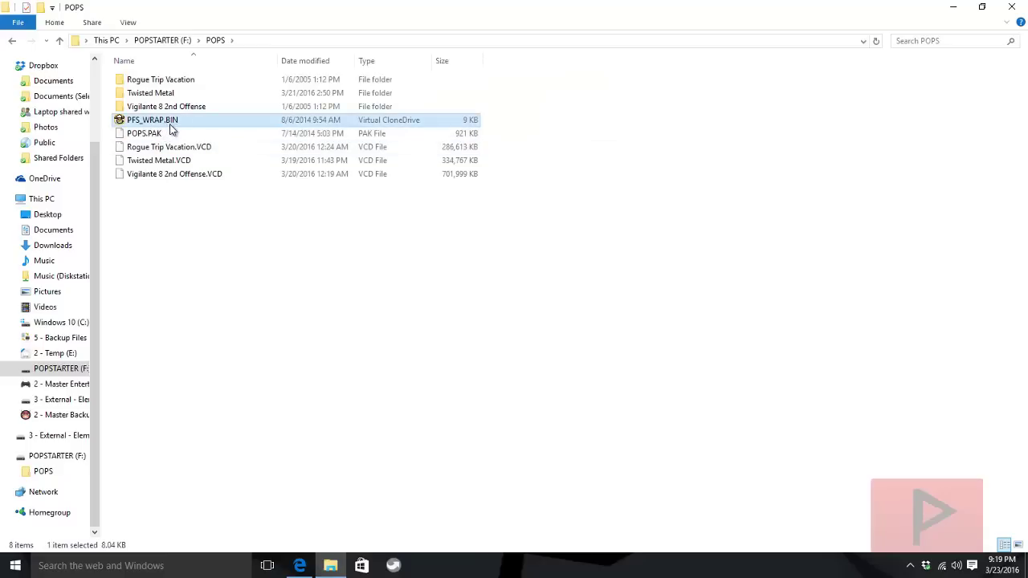
pyautogui.click(168, 135)
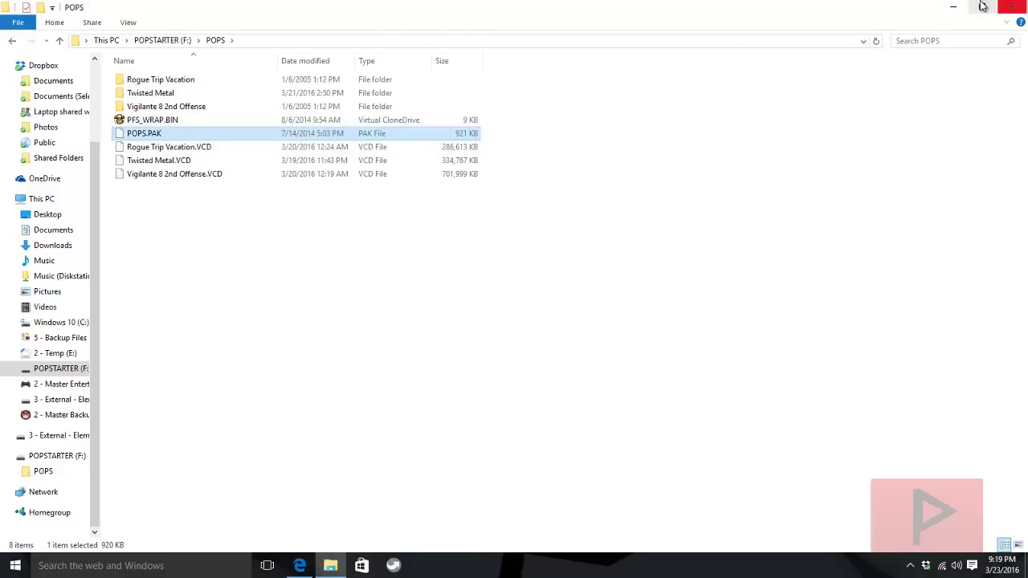
pyautogui.click(954, 7)
pyautogui.doubleClick(620, 306)
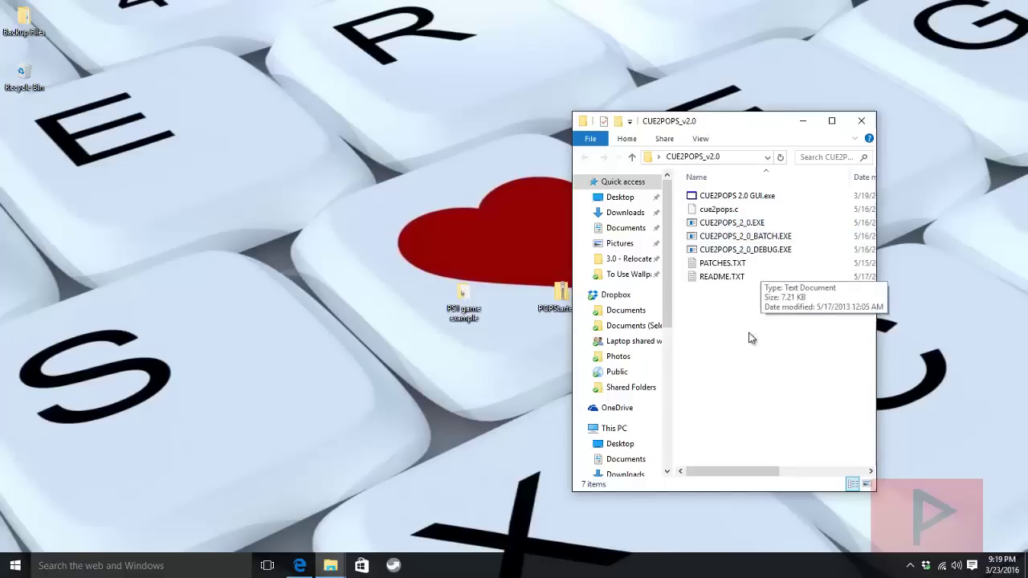
# Step: Launch CUE2POPS 2.0 GUI and load MARVEL_VS_CAPCOM.CUE from the desktop PS1 game example folder
pyautogui.doubleClick(726, 195)
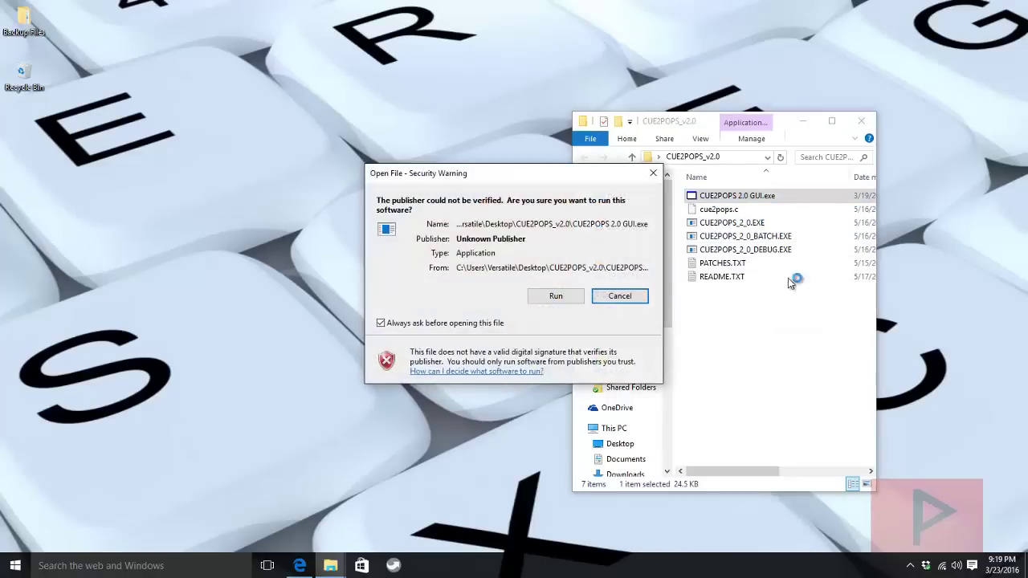
pyautogui.click(558, 296)
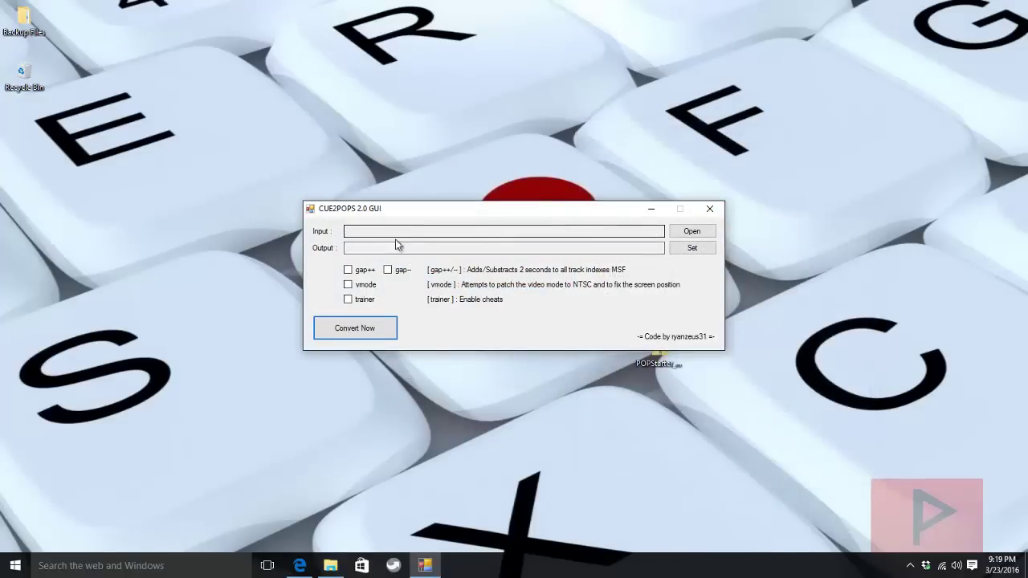
pyautogui.click(697, 234)
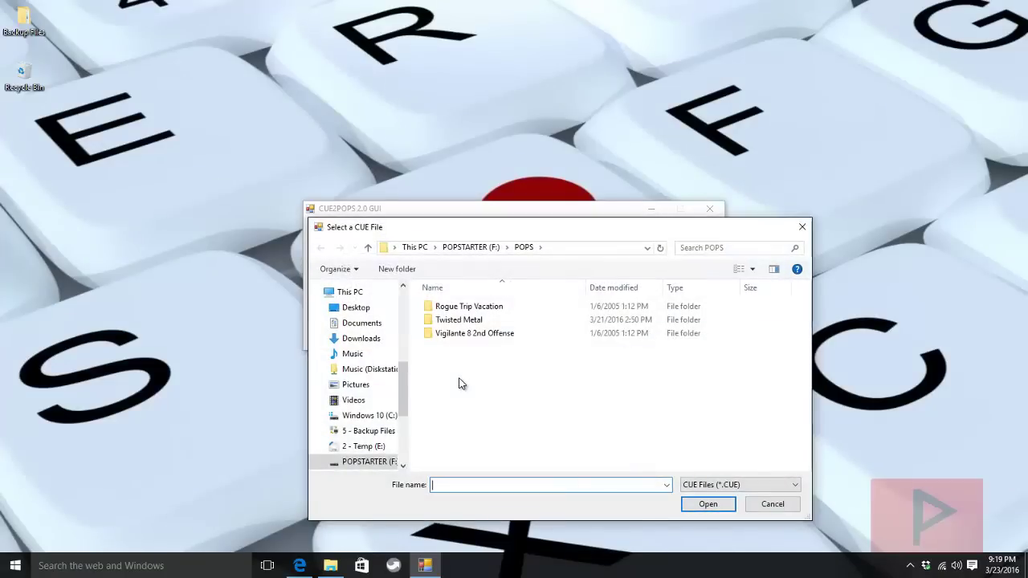
pyautogui.click(466, 248)
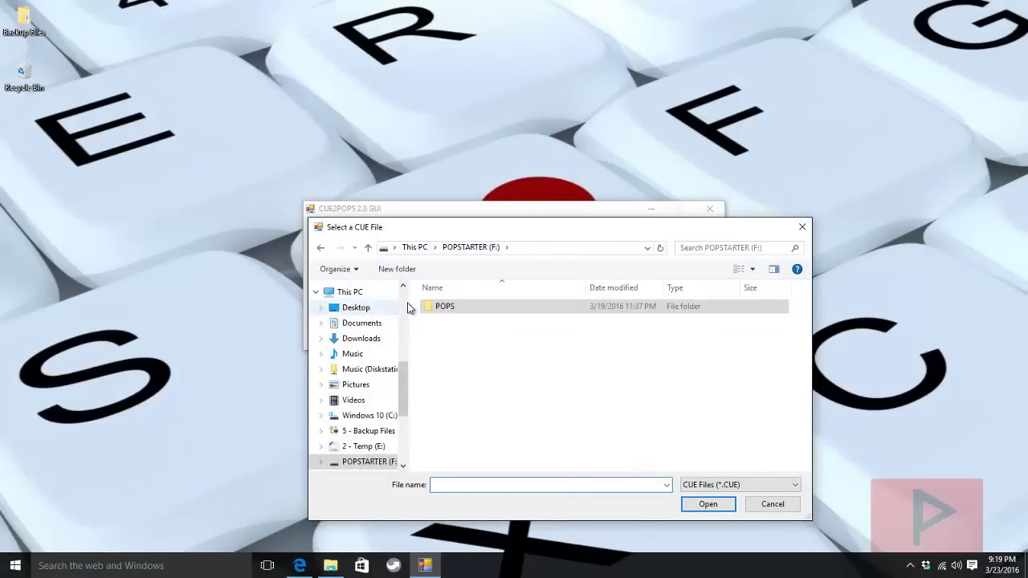
pyautogui.click(358, 307)
pyautogui.doubleClick(607, 315)
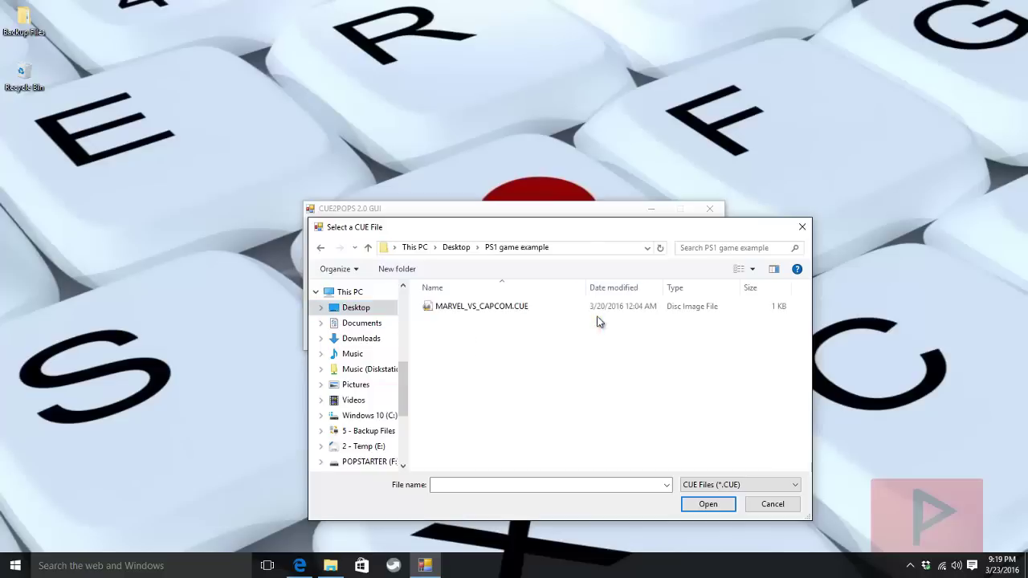
pyautogui.click(507, 311)
pyautogui.click(708, 503)
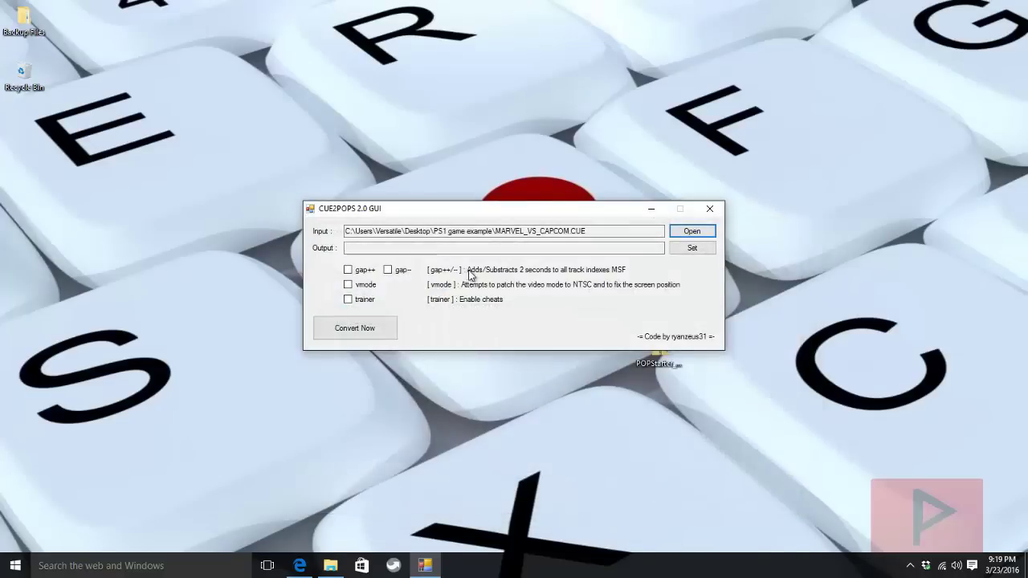
# Step: Set the output to F:\POPS\MARVEL VS CAPCOM.VCD and start the conversion
pyautogui.click(689, 249)
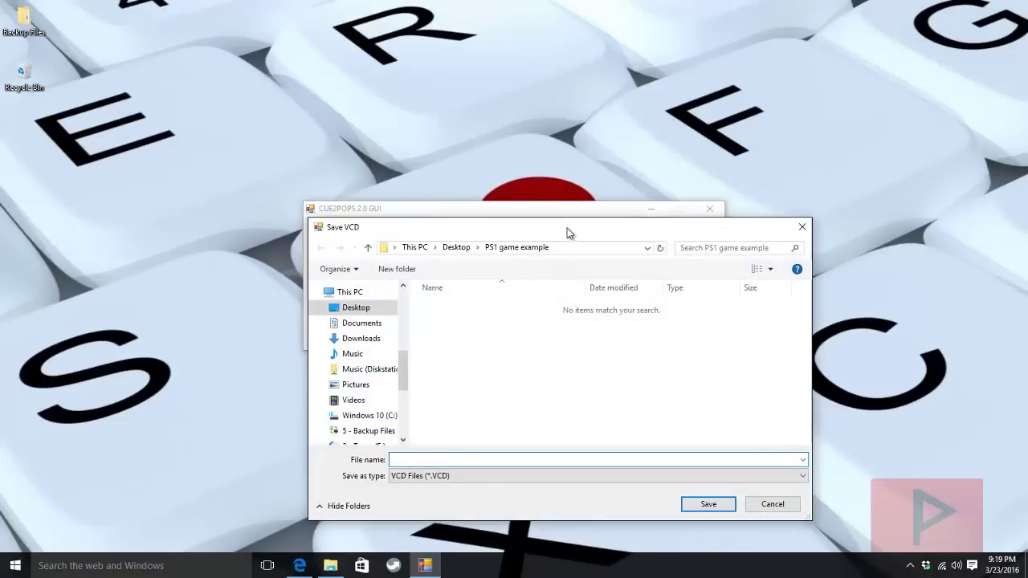
pyautogui.moveTo(567, 232); pyautogui.dragTo(502, 252)
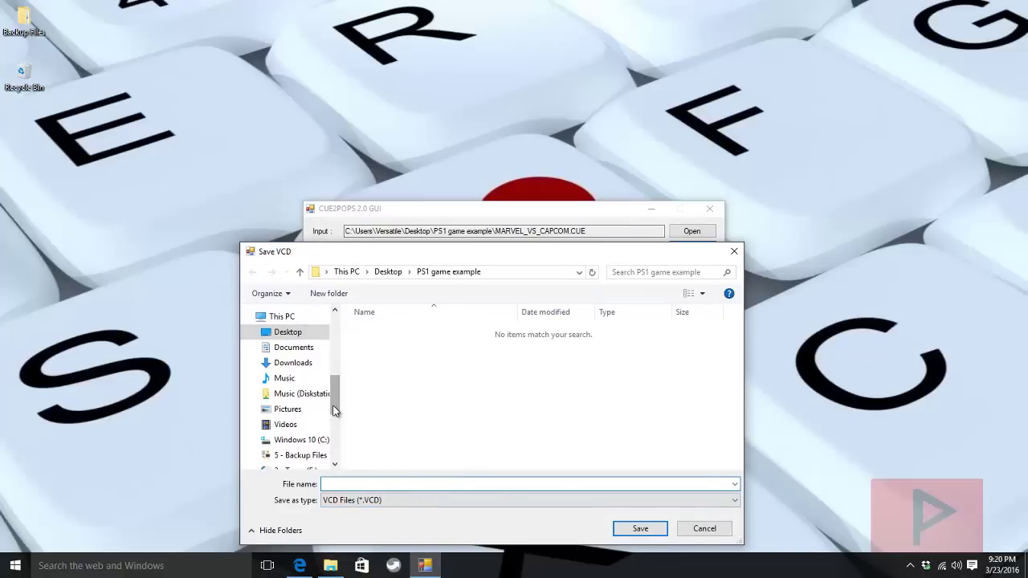
pyautogui.scroll(-2, 335, 410)
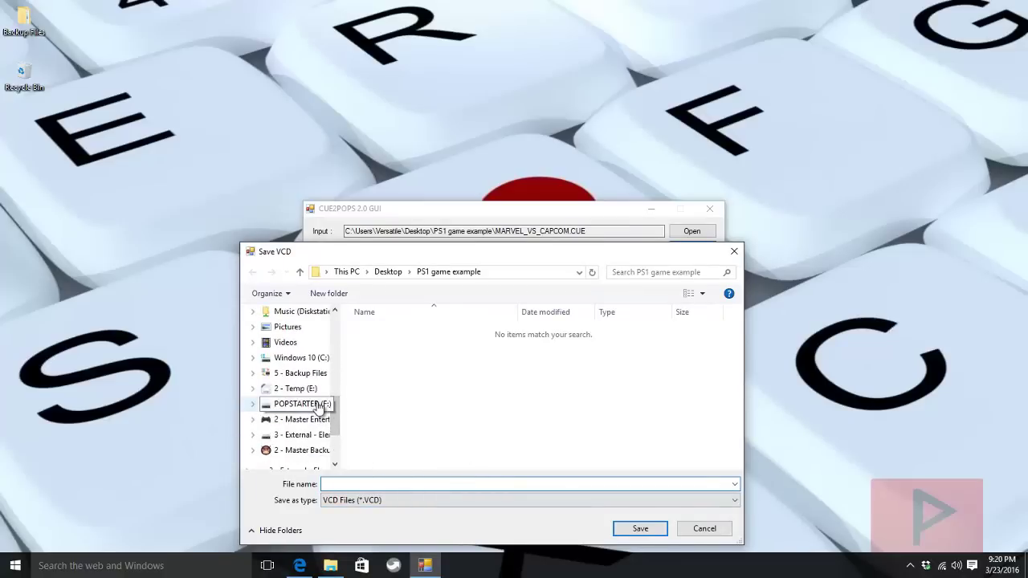
pyautogui.click(317, 406)
pyautogui.doubleClick(376, 331)
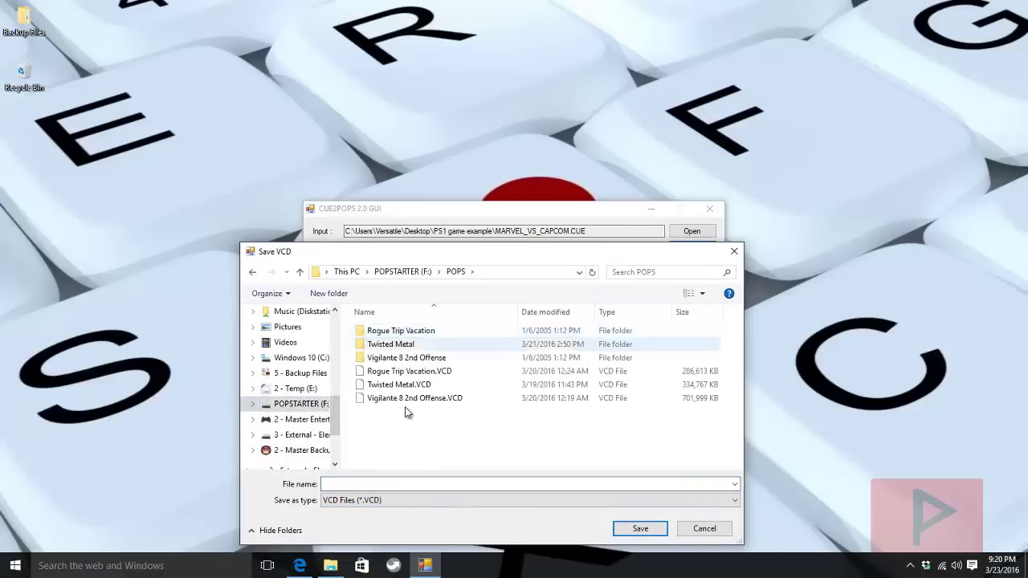
pyautogui.click(388, 484)
pyautogui.write('MARV')
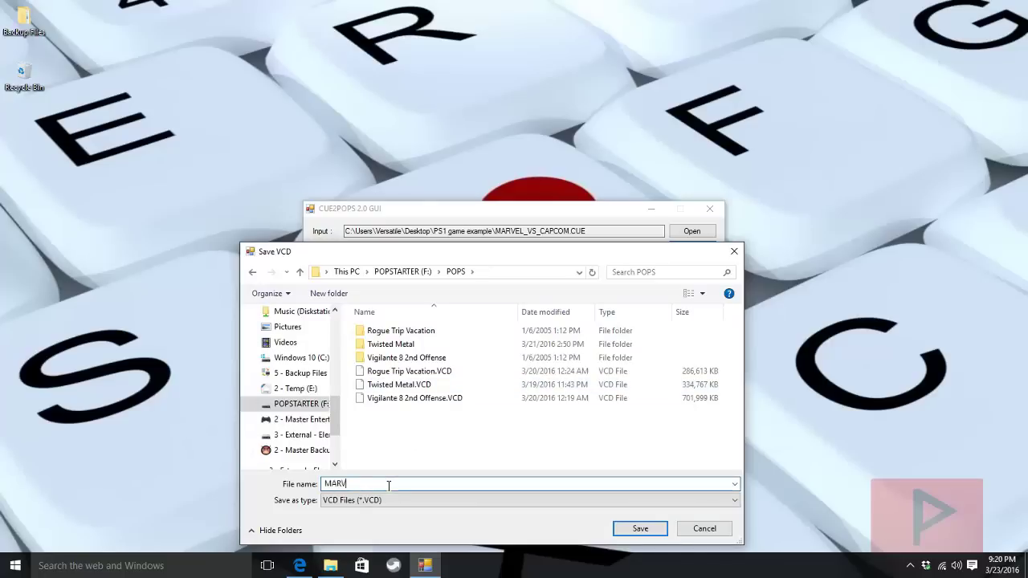
pyautogui.write('EL VS CAPCOM')
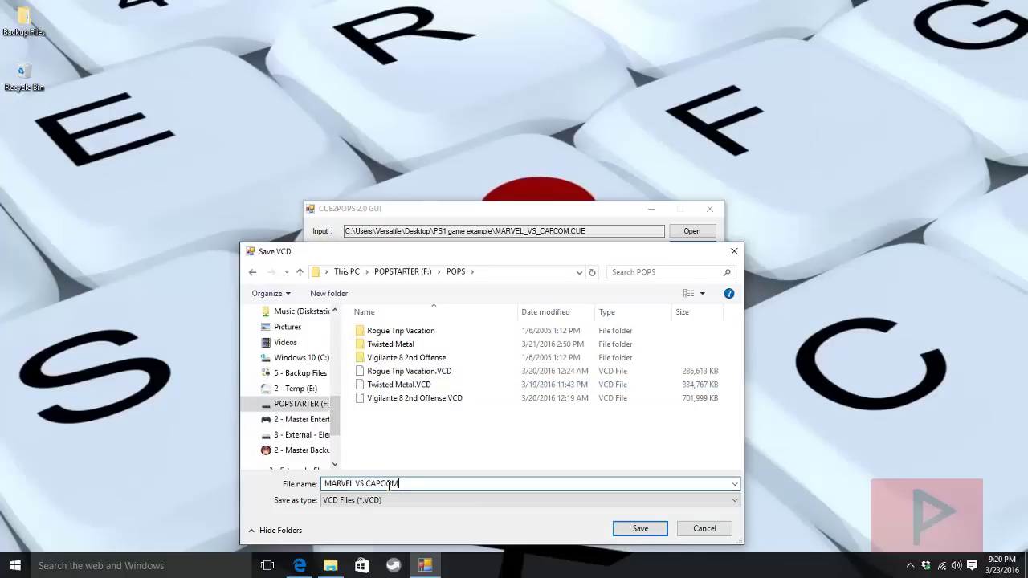
pyautogui.click(651, 531)
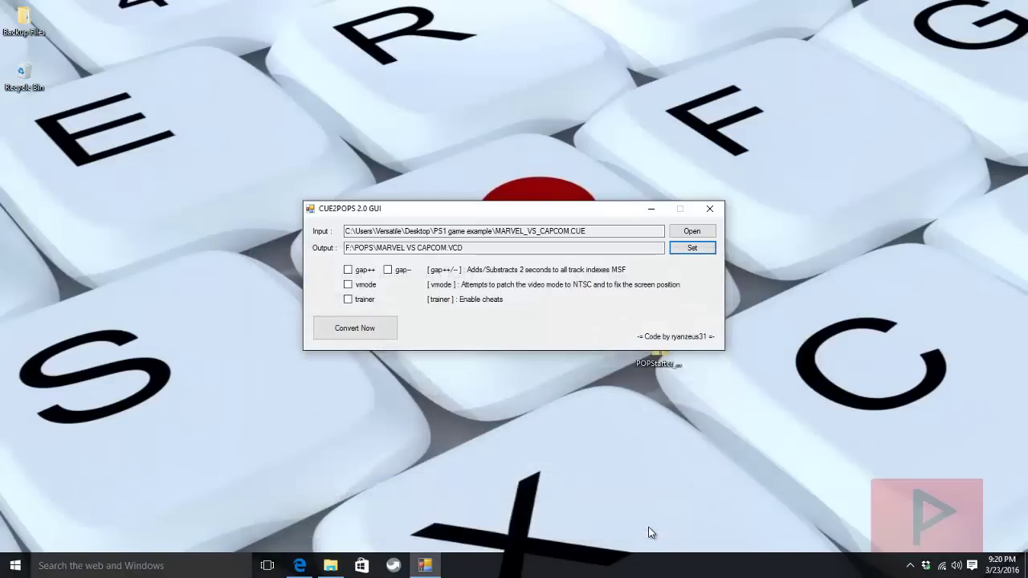
pyautogui.click(373, 330)
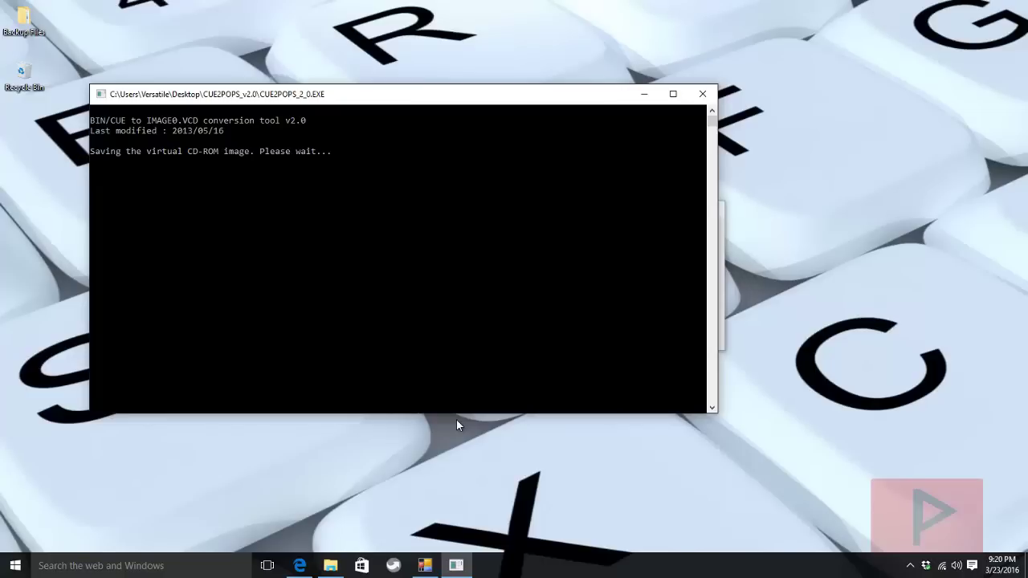
# Step: Hide the conversion window and select POPSTARTER.ELF on POPSTARTER (F:) in a maximized Explorer window
pyautogui.click(644, 94)
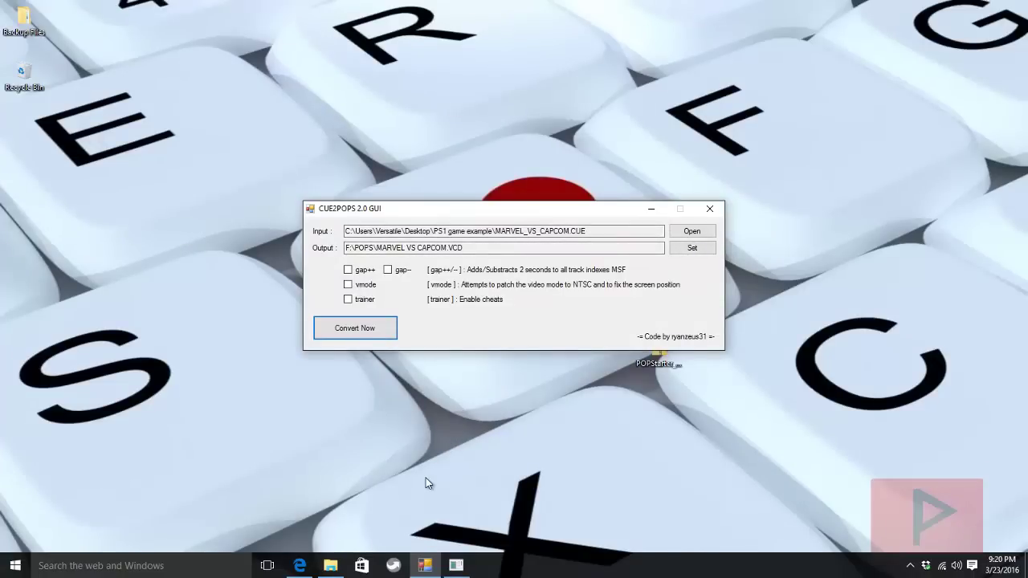
pyautogui.press('super+e')
pyautogui.doubleClick(770, 130)
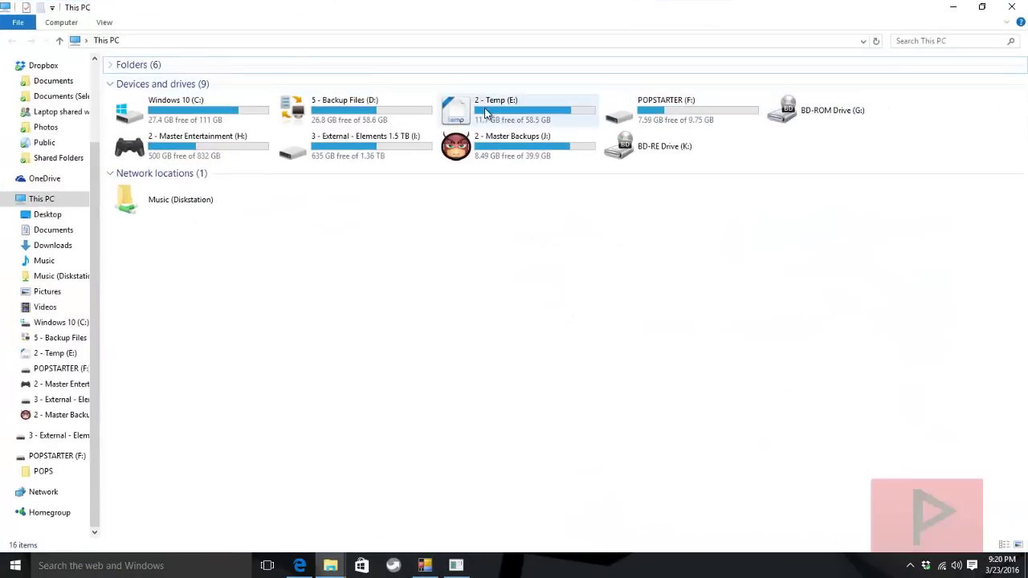
pyautogui.doubleClick(635, 106)
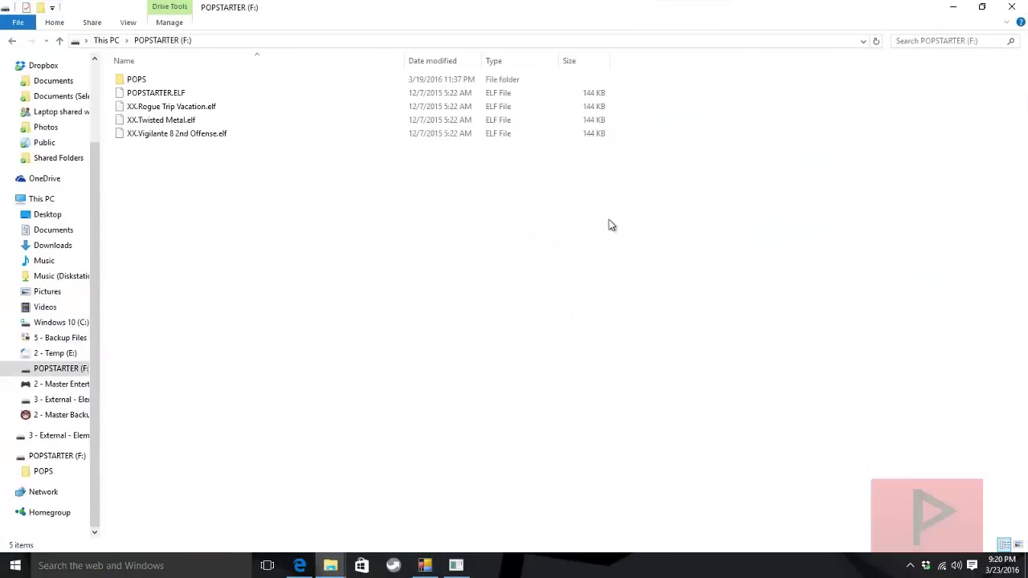
pyautogui.click(172, 95)
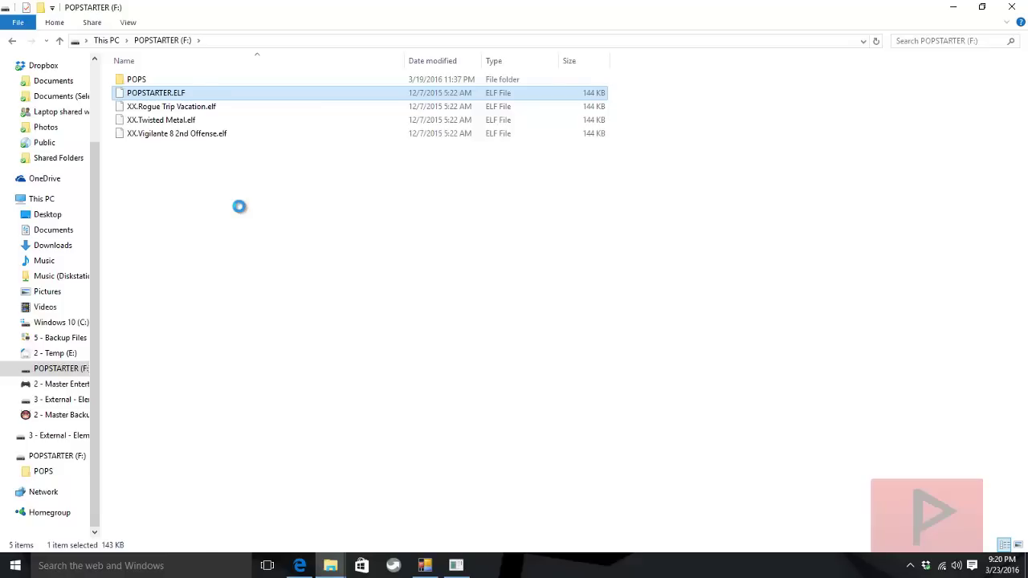
# Step: Rename POPSTARTER.ELF to XX.MARVEL VS CAPCOM.elf
pyautogui.press('F2')
pyautogui.write('XX.ELF')
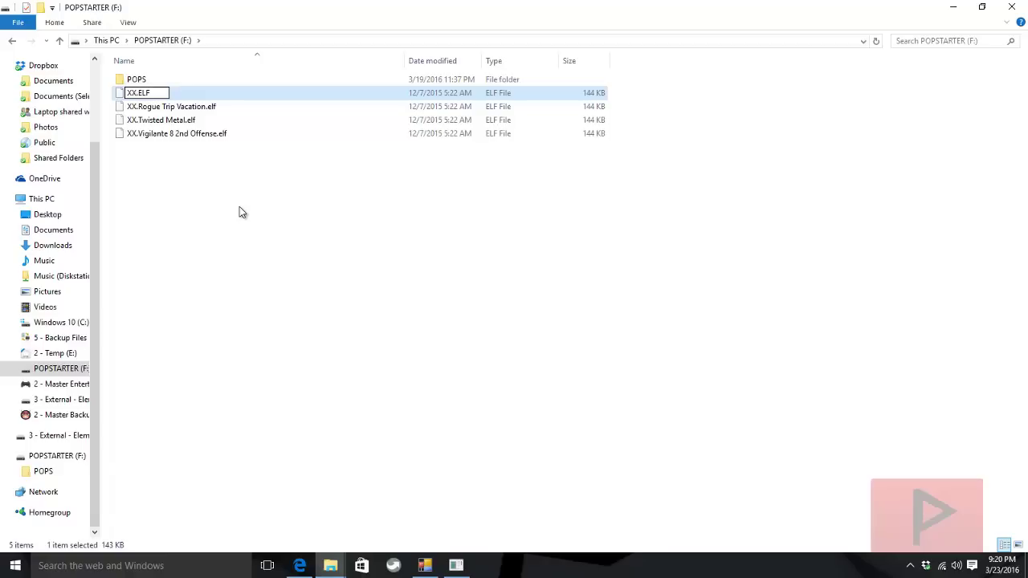
pyautogui.write('mmm')
pyautogui.press('BackSpace')
pyautogui.press('BackSpace')
pyautogui.press('BackSpace')
pyautogui.write('.MARVEL VS CAPCOM')
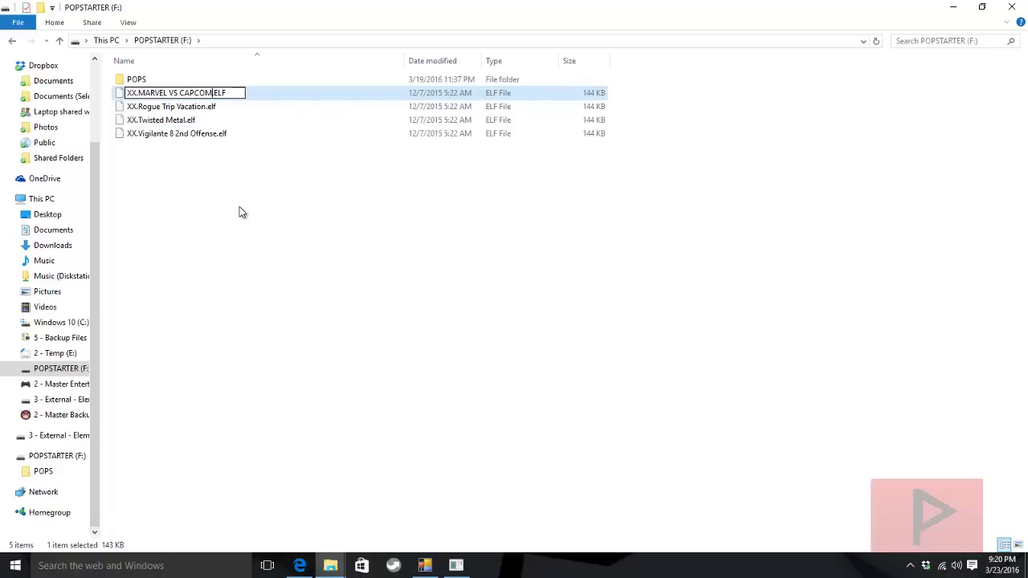
pyautogui.press('Delete')
pyautogui.press('Delete')
pyautogui.press('Delete')
pyautogui.press('Delete')
pyautogui.write('.elf')
pyautogui.press('Return')
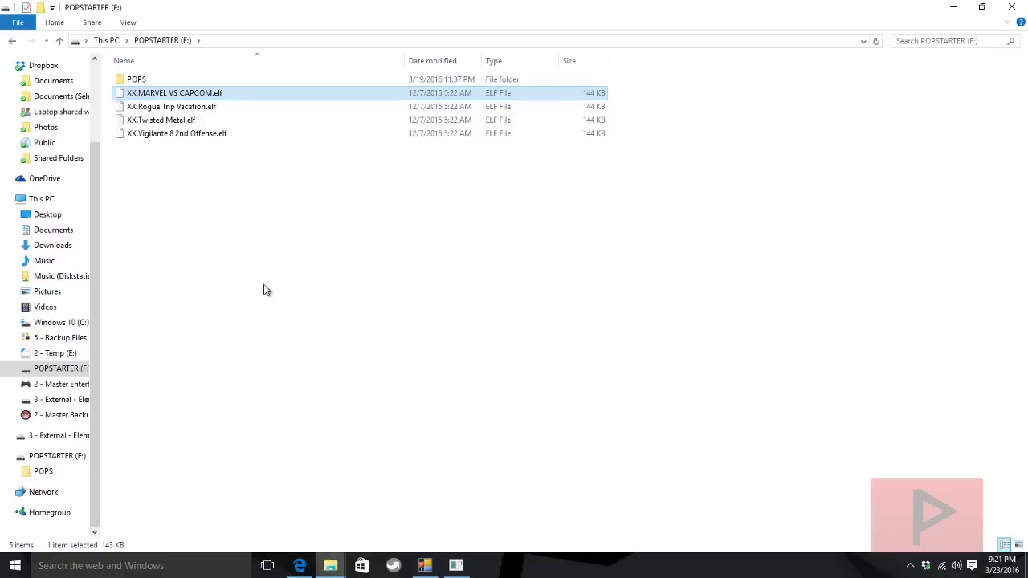
pyautogui.click(456, 565)
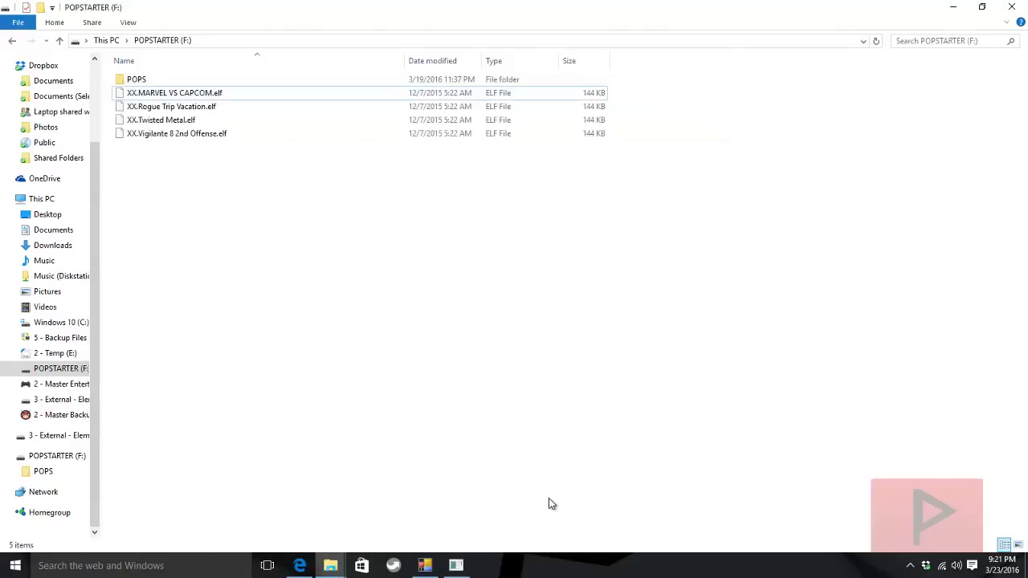
pyautogui.rightClick(220, 229)
pyautogui.moveTo(330, 403)
pyautogui.click(406, 406)
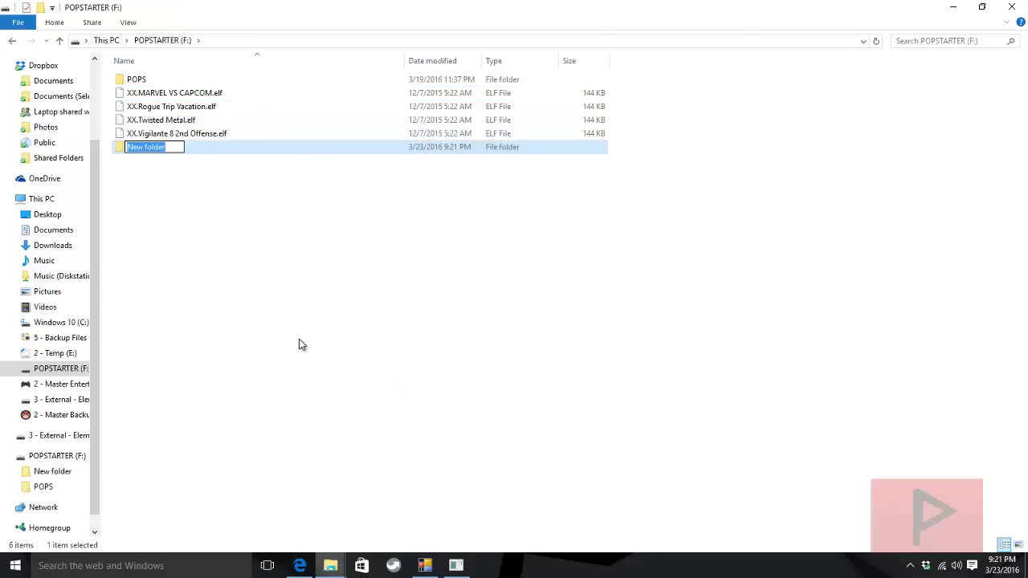
pyautogui.write(':')
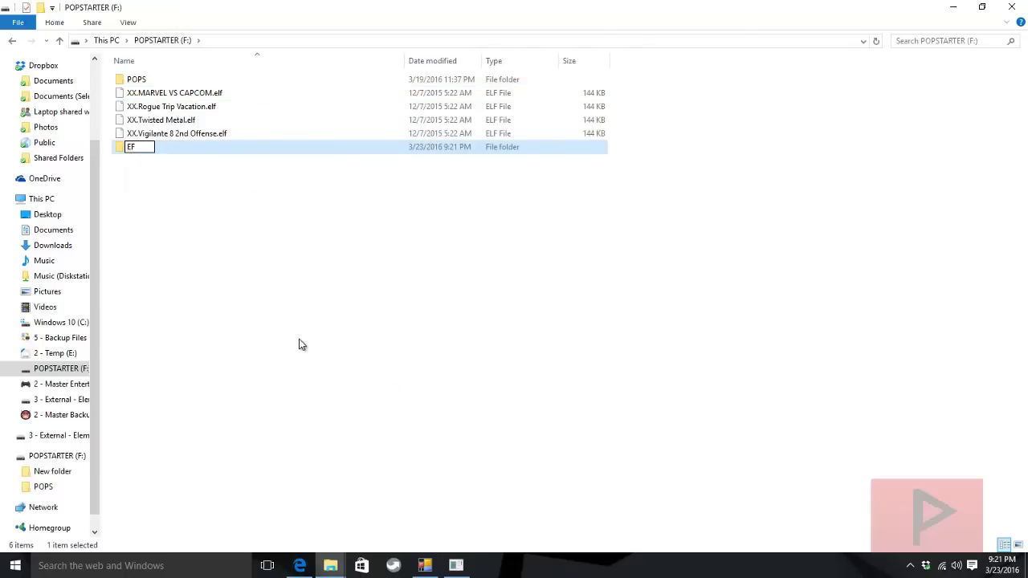
pyautogui.write('ELF Files')
pyautogui.press('Return')
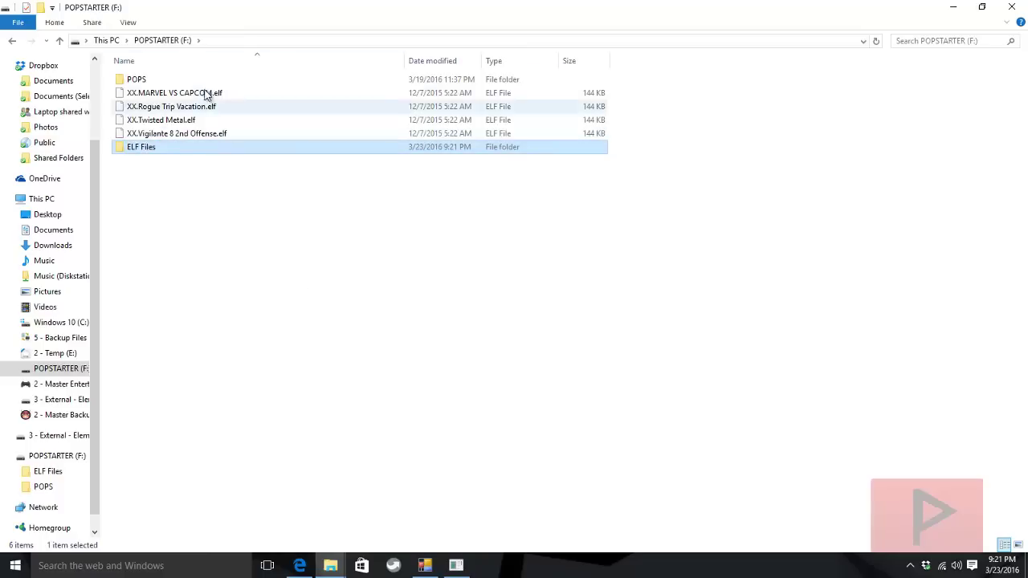
pyautogui.click(221, 242)
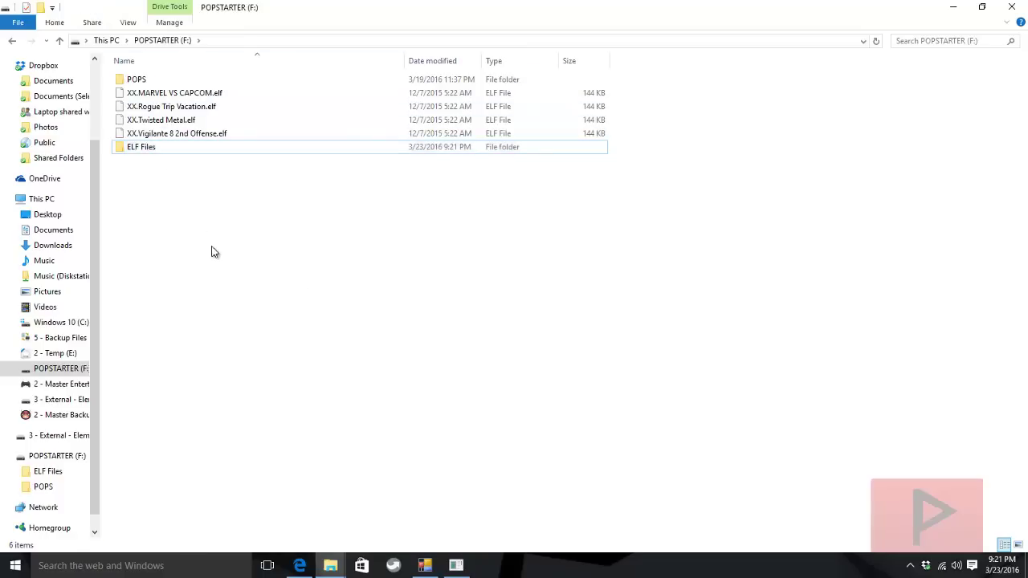
pyautogui.click(149, 147)
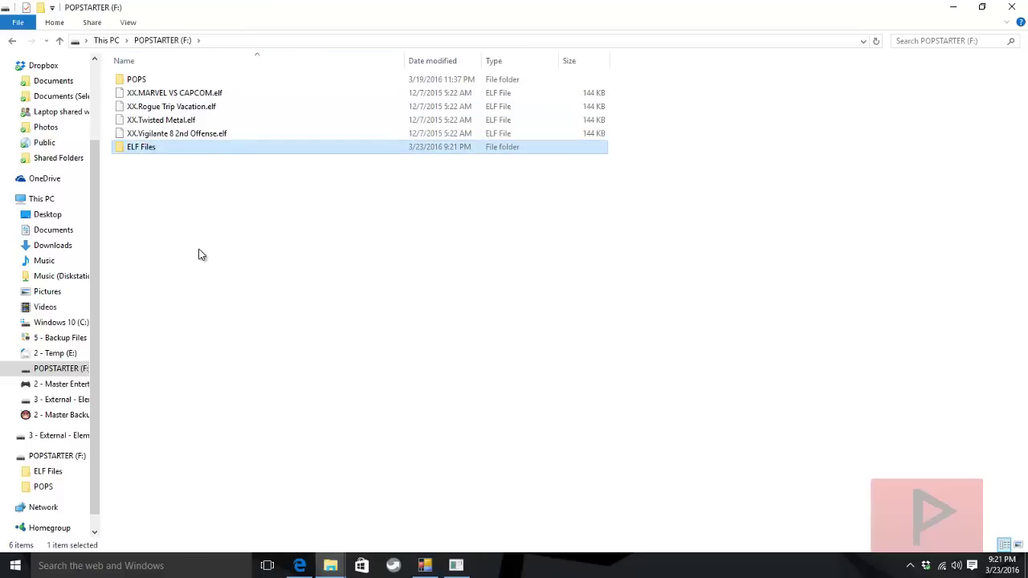
pyautogui.press('Delete')
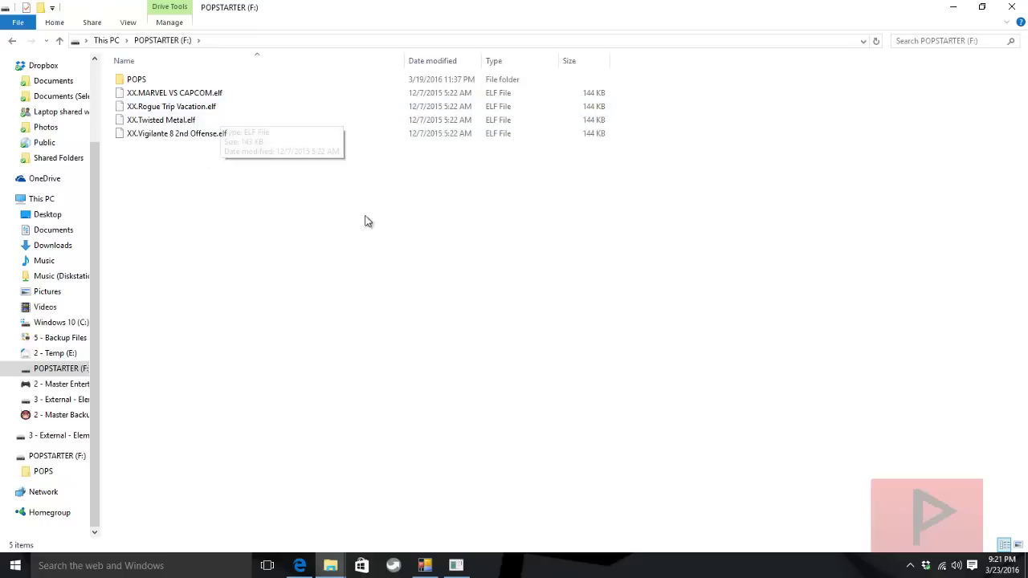
# Step: Dismiss the finished CUE2POPS console, check MARVEL VS CAPCOM.VCD is in F:\POPS, and close the drive window
pyautogui.click(456, 565)
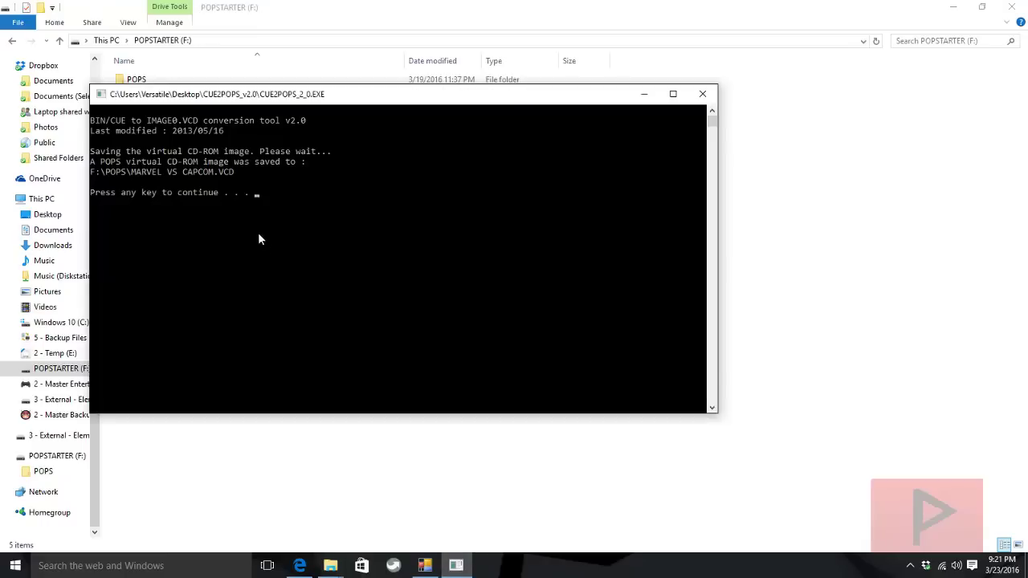
pyautogui.press('Return')
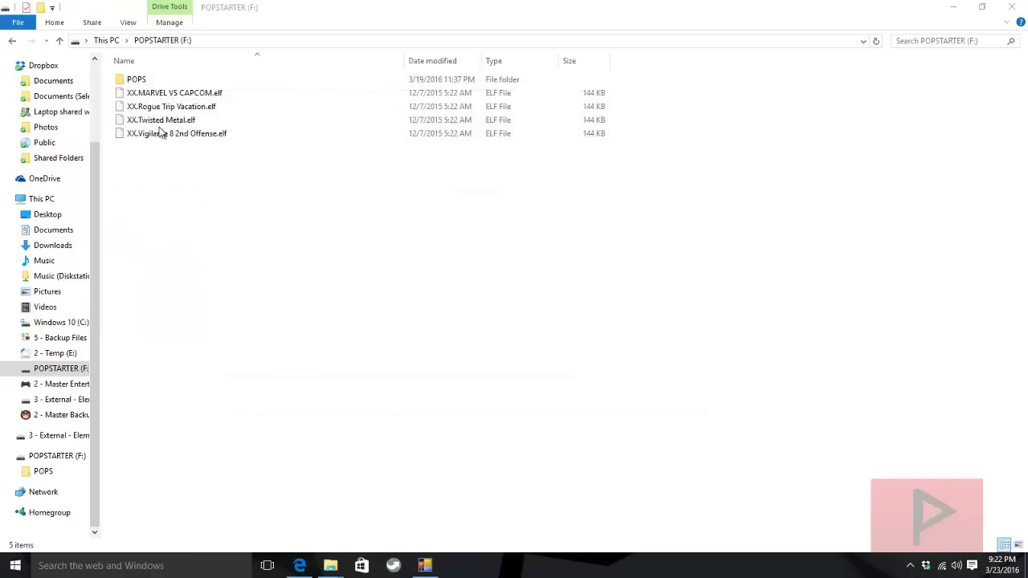
pyautogui.doubleClick(145, 81)
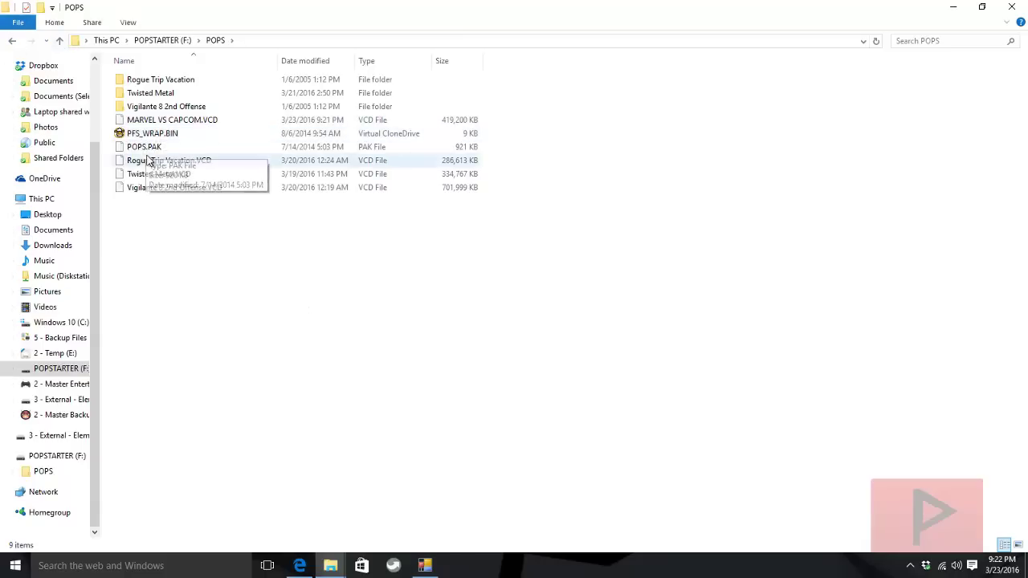
pyautogui.click(159, 134)
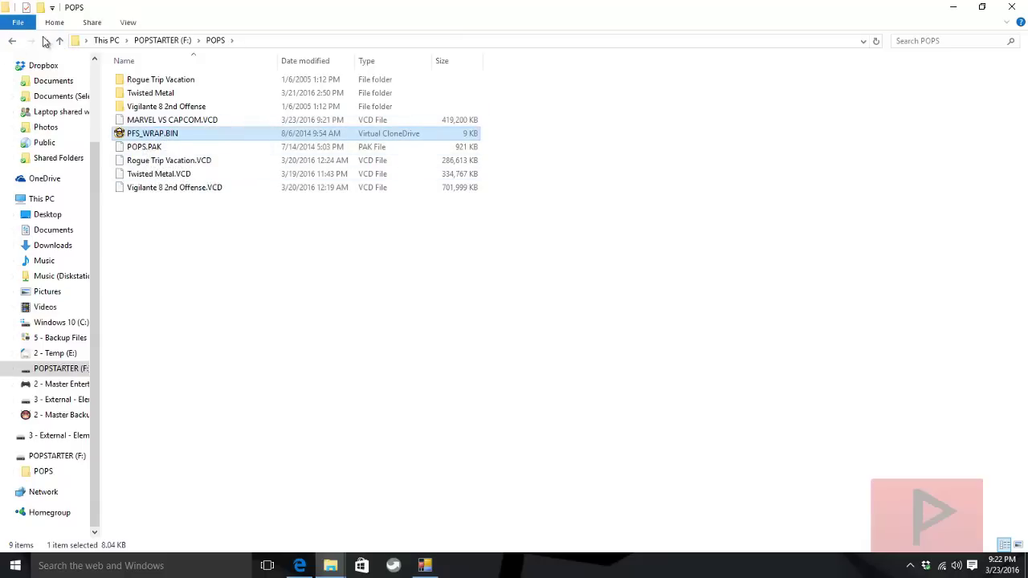
pyautogui.click(14, 42)
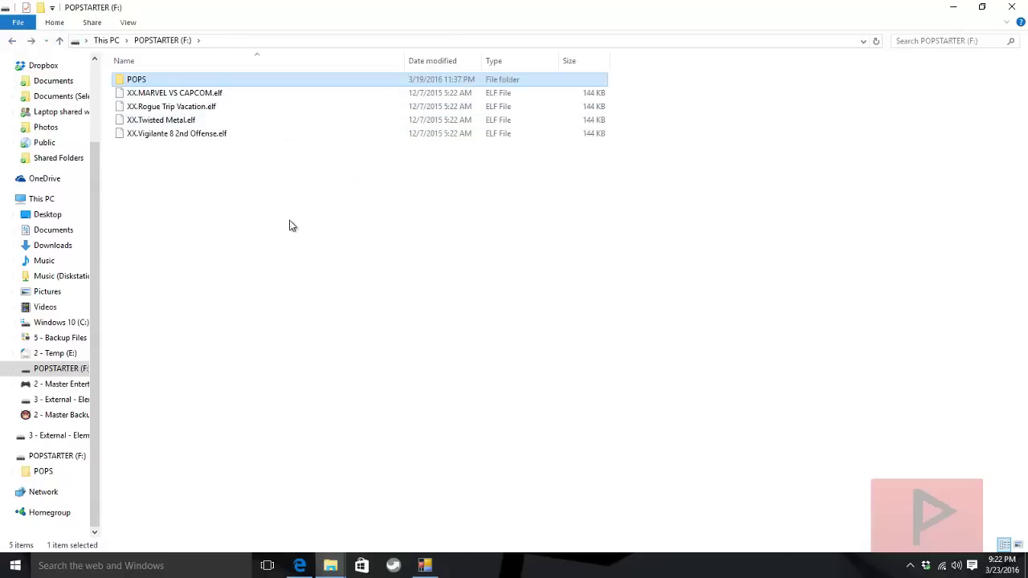
pyautogui.click(308, 246)
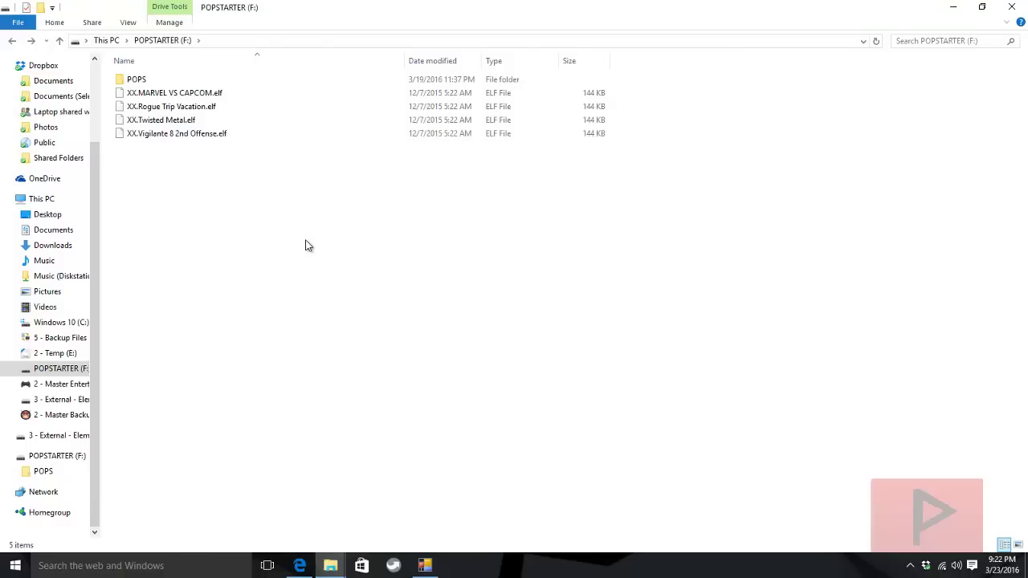
pyautogui.click(1011, 7)
# Step: Close CUE2POPS, then in uLaunchELF's FileBrowser open mass:/ and highlight XX.MARVEL VS CAPCOM.elf
pyautogui.click(709, 209)
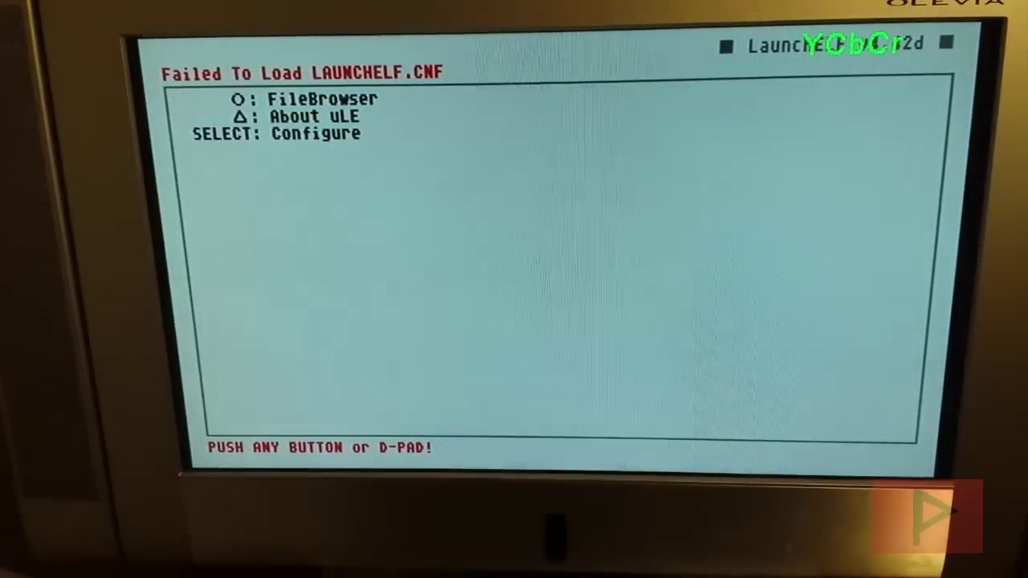
pyautogui.press('Return')
pyautogui.press('Down')
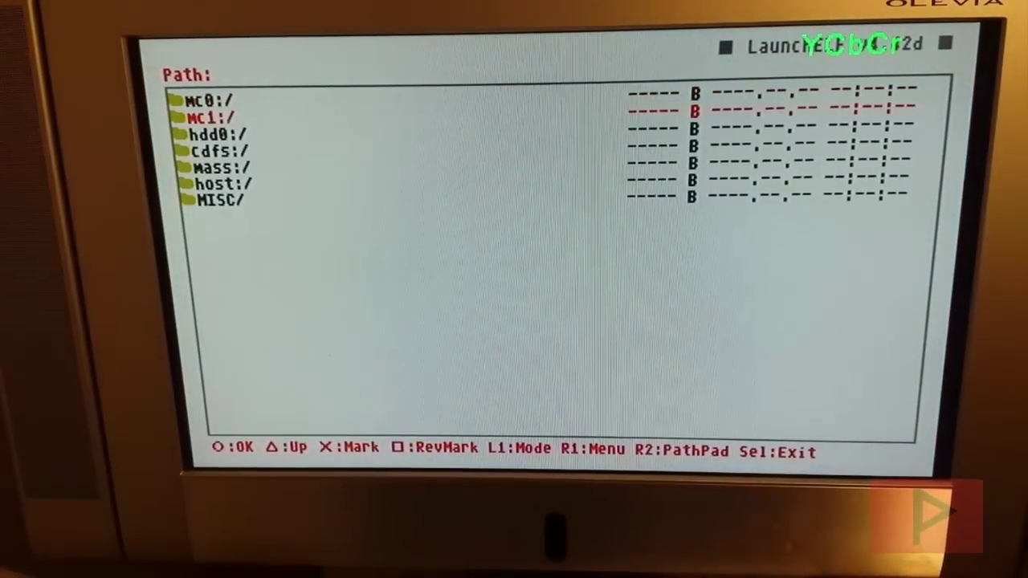
pyautogui.press('Down')
pyautogui.press('Down')
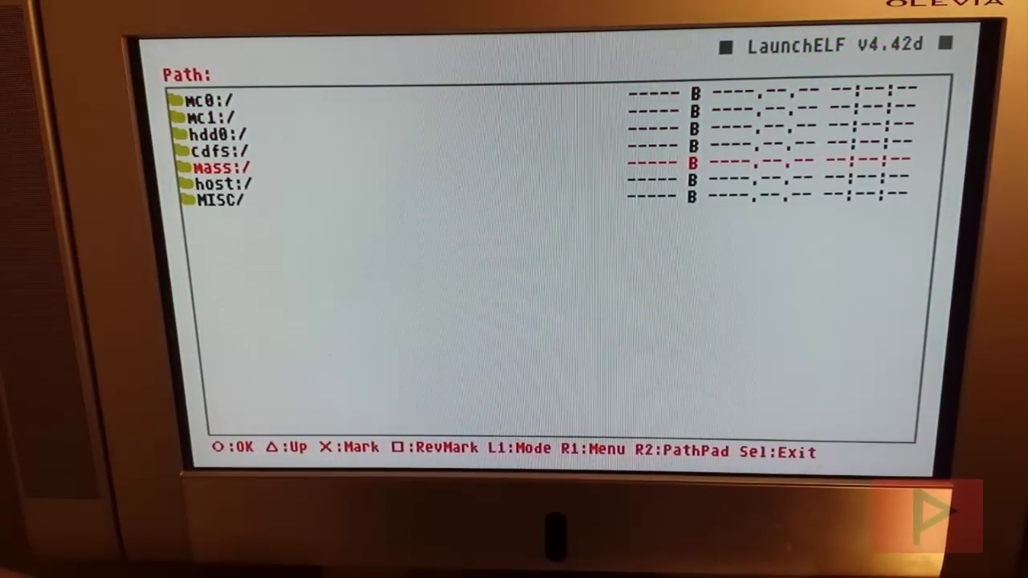
pyautogui.press('Return')
pyautogui.press('Down')
pyautogui.press('Down')
pyautogui.press('Down')
pyautogui.press('Down')
pyautogui.press('Down')
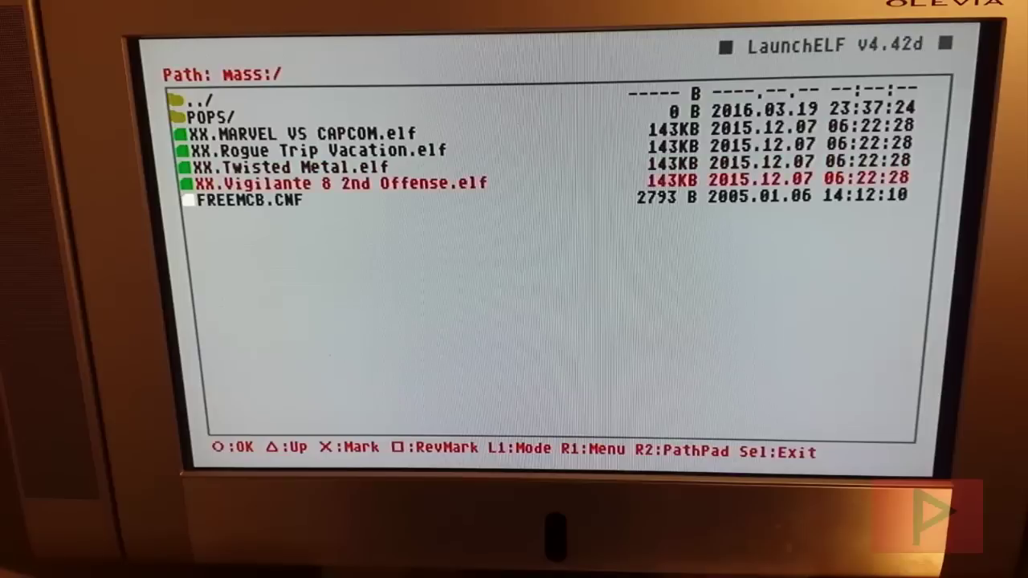
pyautogui.press('Up')
pyautogui.press('Up')
pyautogui.press('Up')
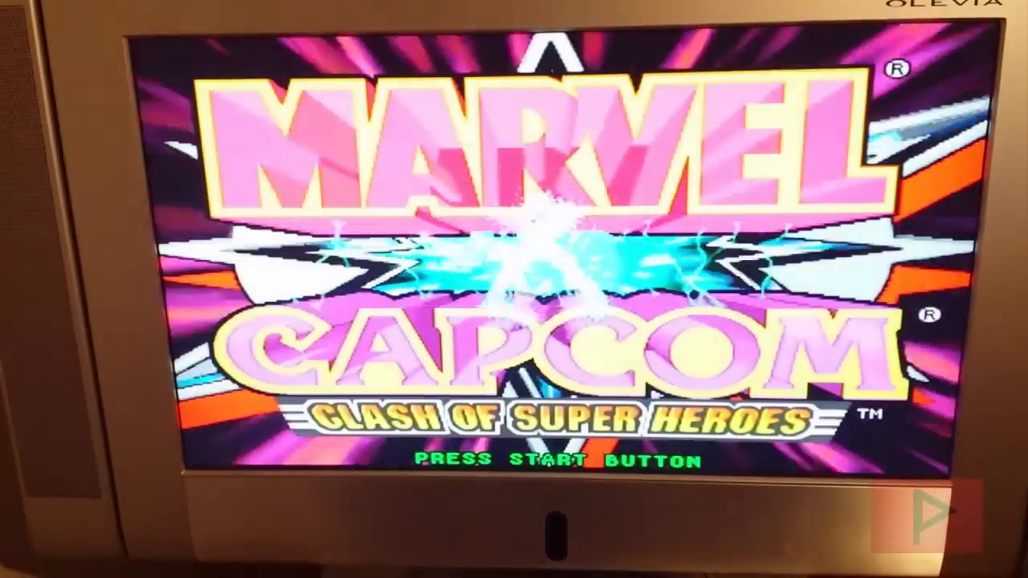
# Step: Pick Versus mode and Spider-Man with partner Ryu, fight Jin, and pause once mid-match
pyautogui.press('Return')
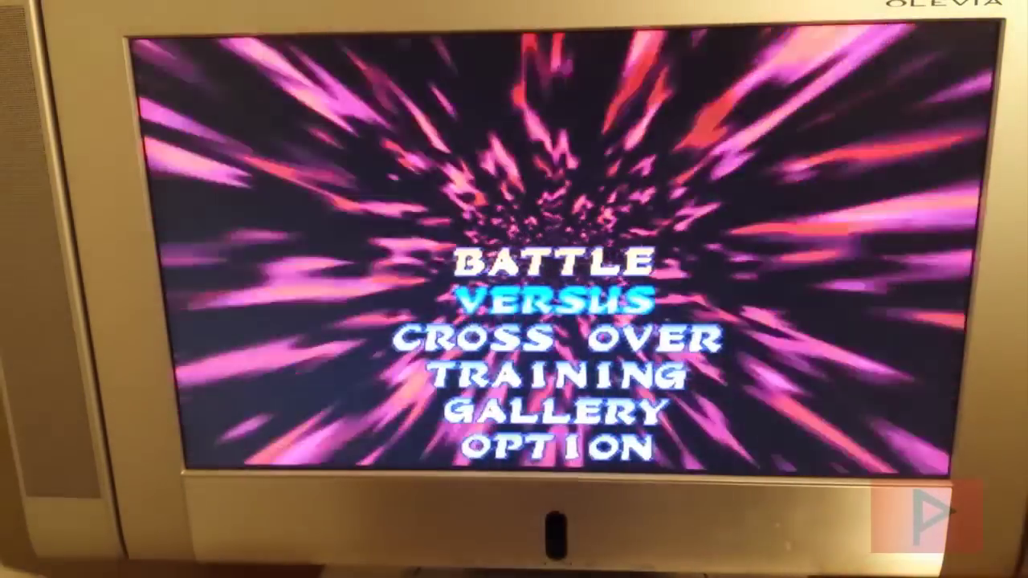
pyautogui.press('Return')
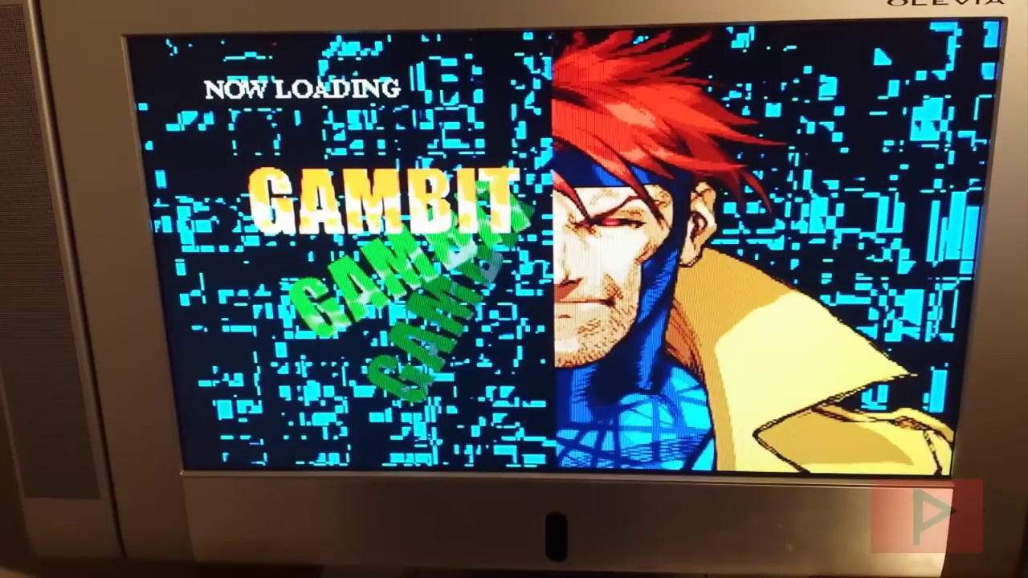
pyautogui.press('Down')
pyautogui.press('Down')
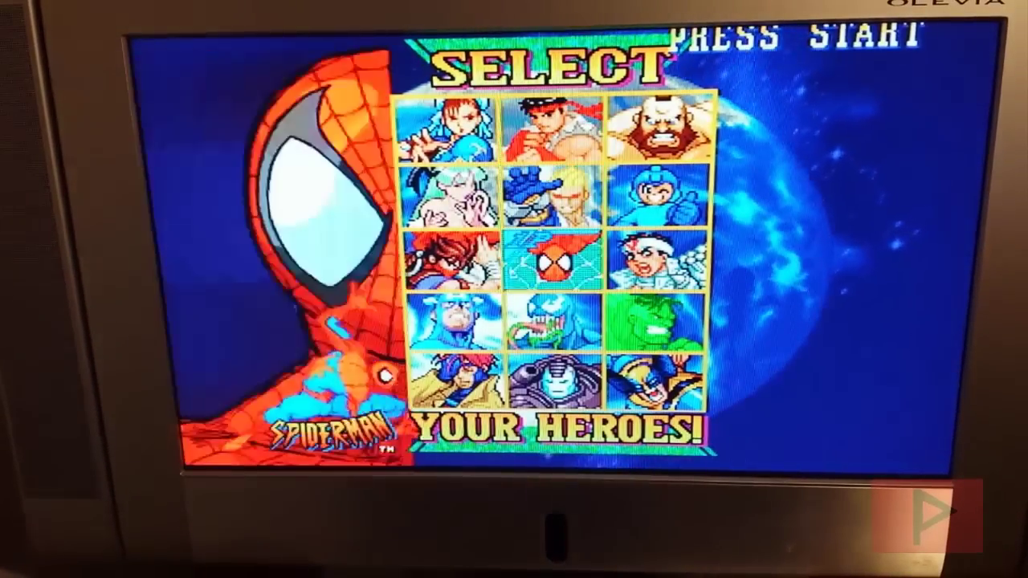
pyautogui.press('Return')
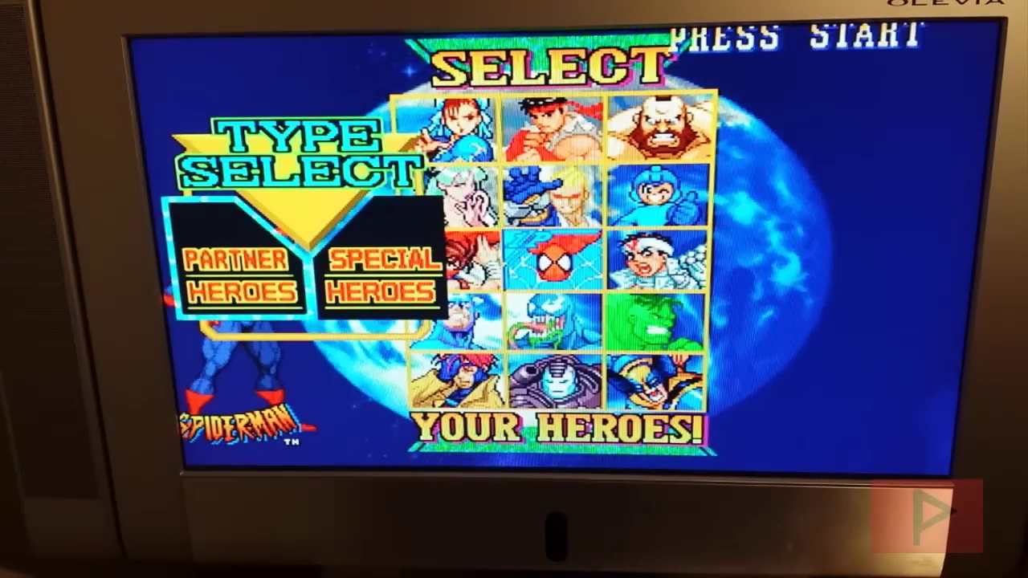
pyautogui.press('Return')
pyautogui.press('Return')
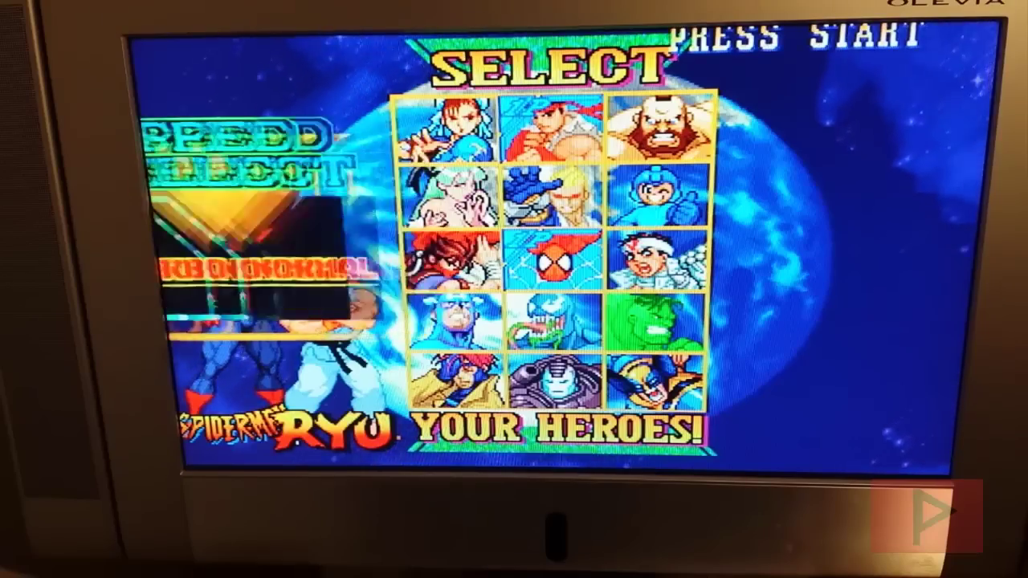
pyautogui.press('Return')
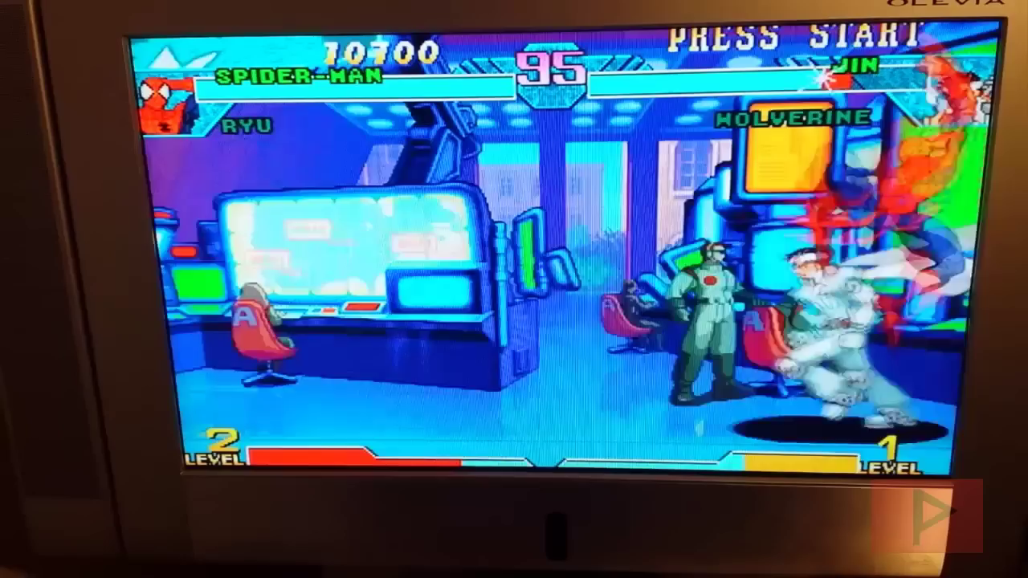
pyautogui.press('Return')
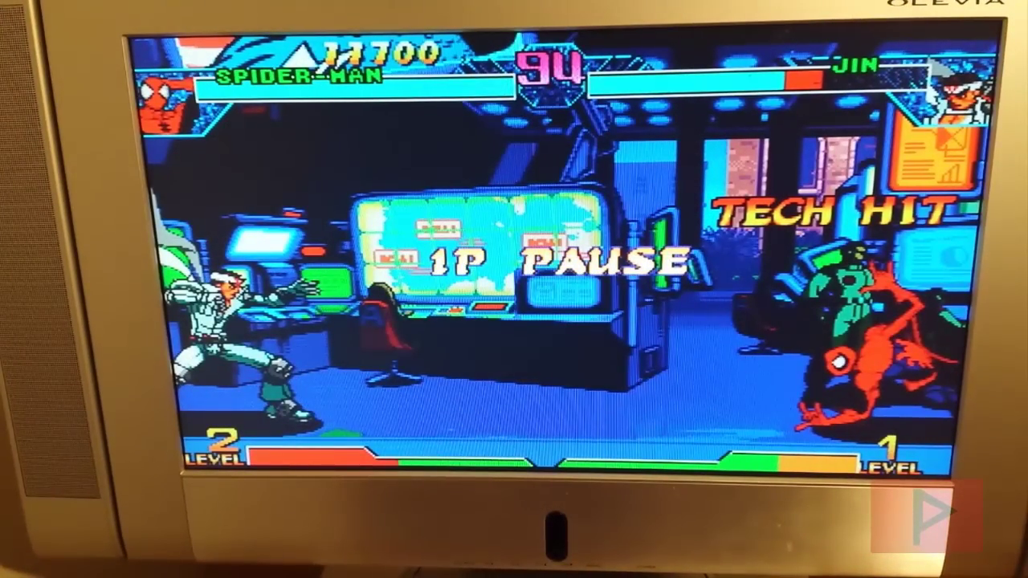
pyautogui.press('Return')
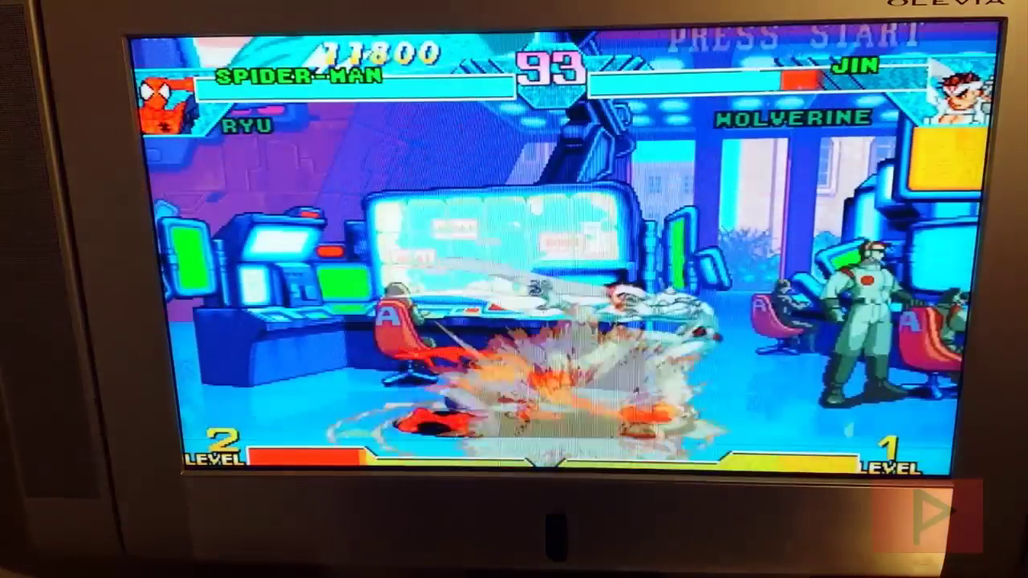